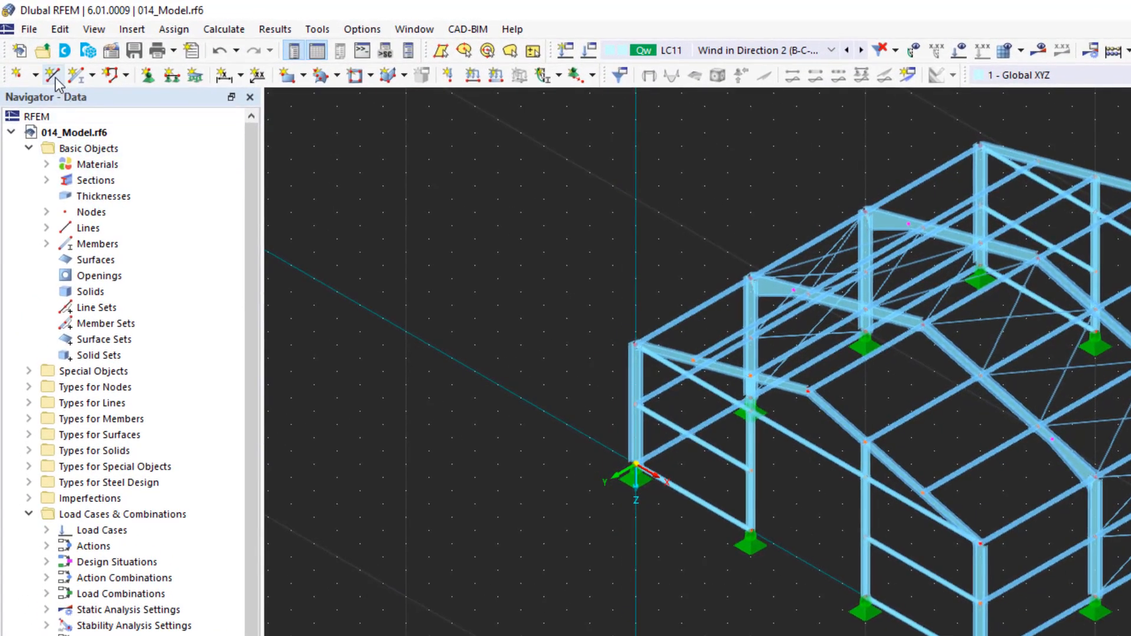
# Draw a single line between the two middle base nodes of the front gable
pyautogui.click(55, 80)
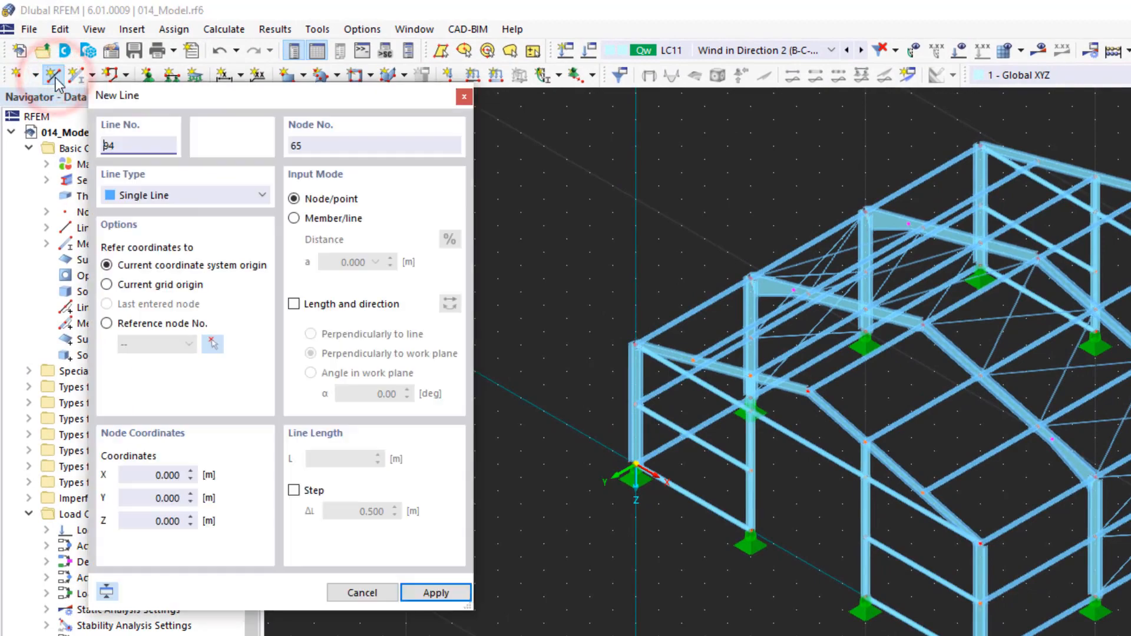
pyautogui.click(751, 530)
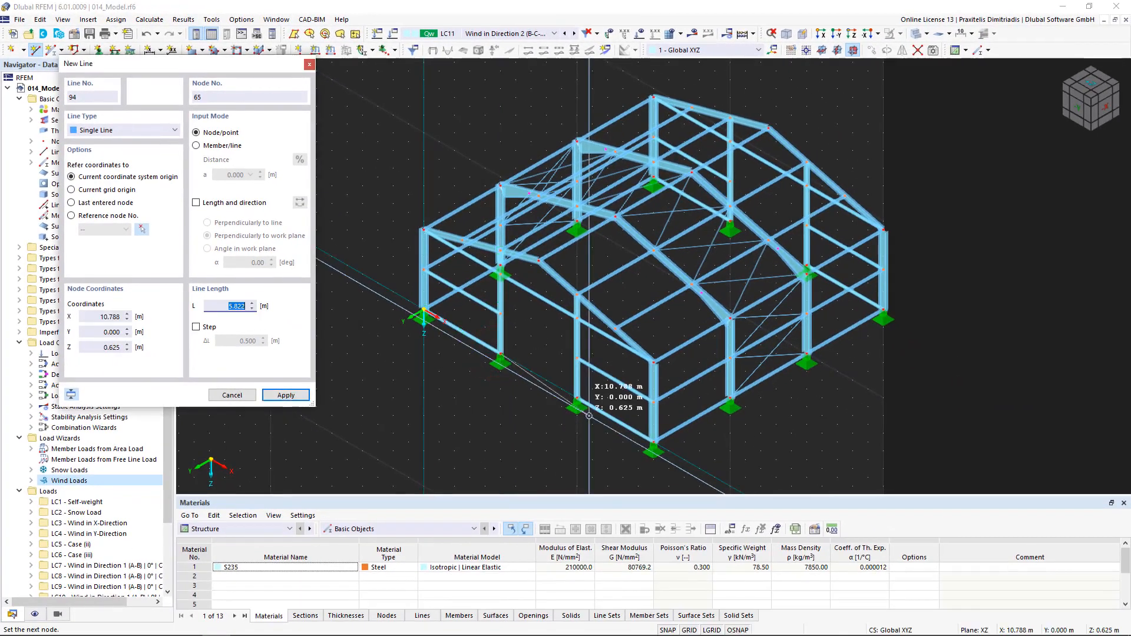
pyautogui.click(577, 399)
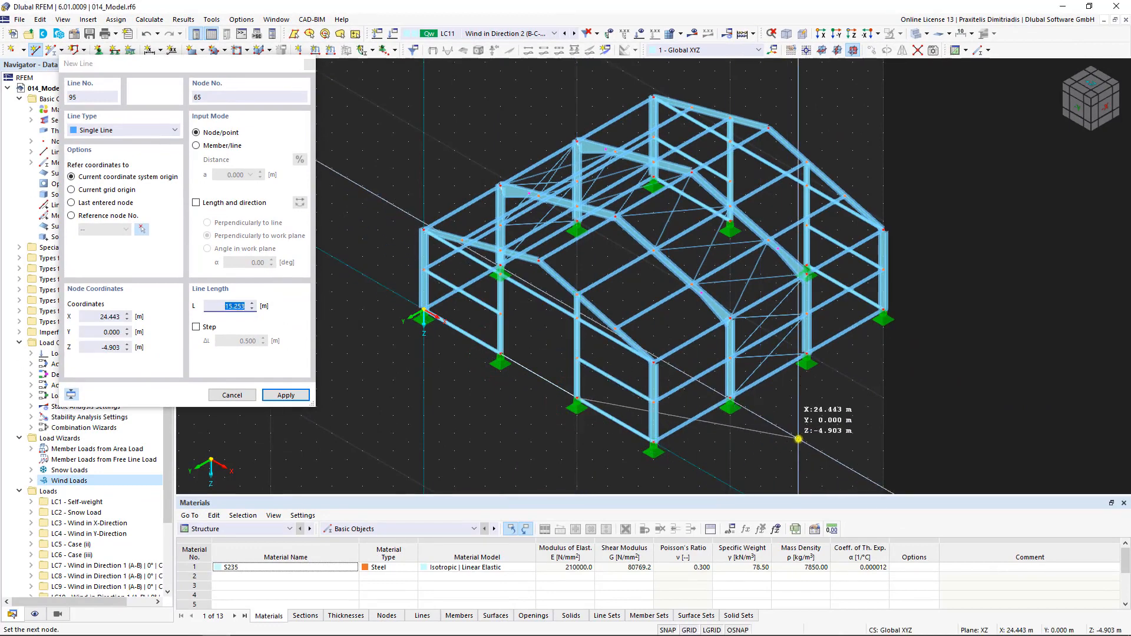
pyautogui.rightClick(798, 438)
# Draw a single line between the two middle base nodes of the rear gable and finish line input
pyautogui.keyDown('ctrl'); pyautogui.moveTo(1003, 328); pyautogui.dragTo(812, 383, button='middle'); pyautogui.keyUp('ctrl')
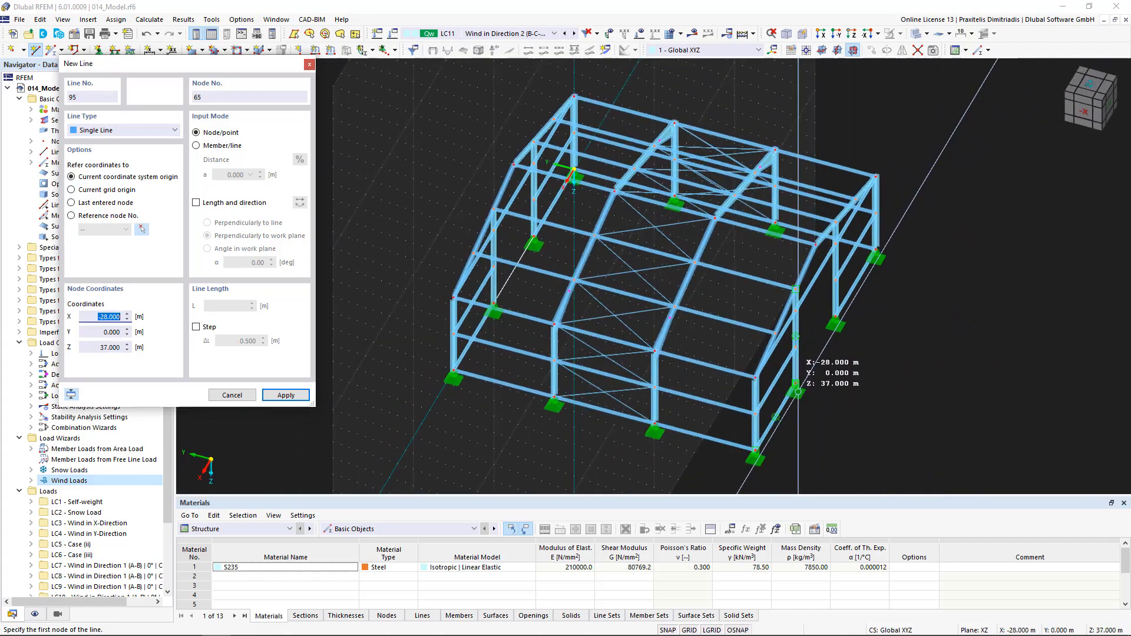
pyautogui.click(798, 392)
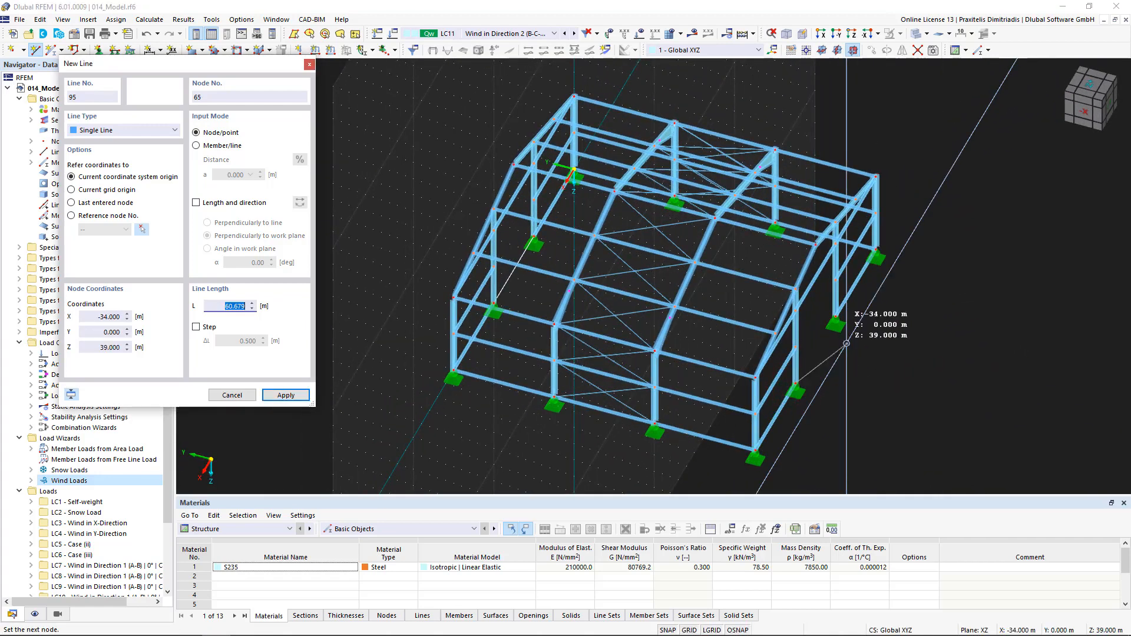
pyautogui.click(836, 316)
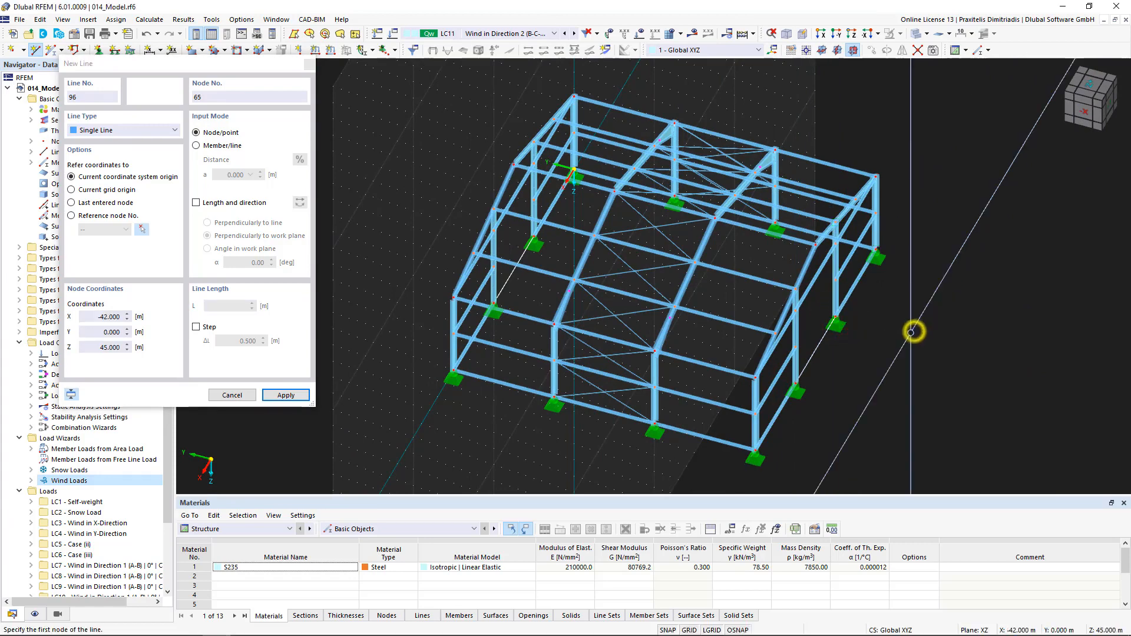
pyautogui.rightClick(1038, 162)
pyautogui.click(1070, 96)
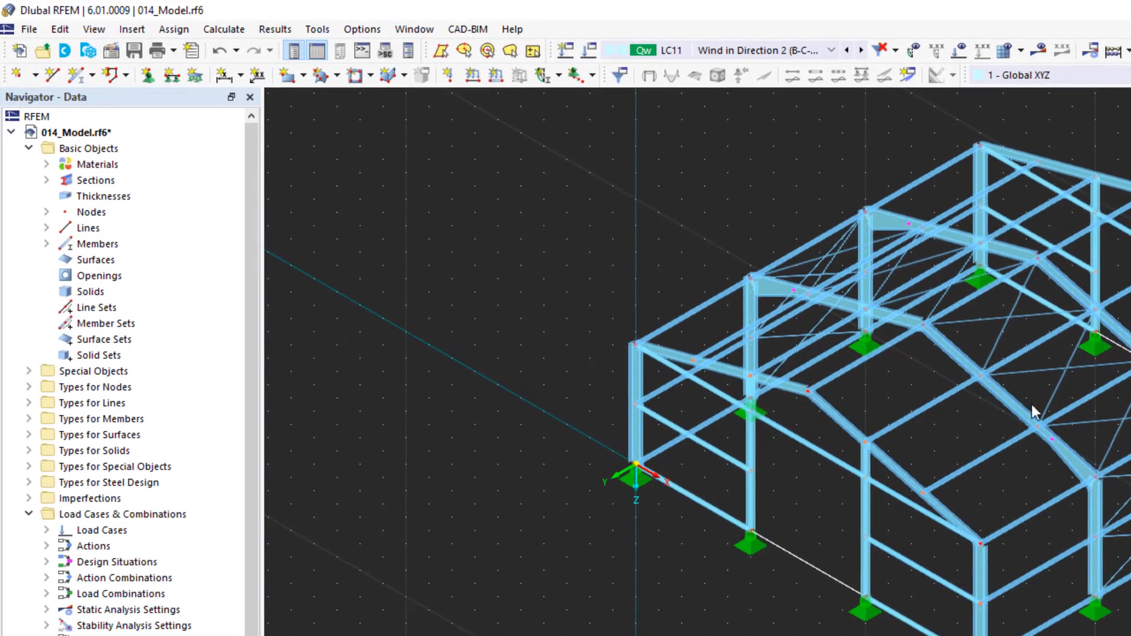
# Start a new surface by boundary selection with stiffness type Load Transfer and load transfer direction Both Directions
pyautogui.click(303, 76)
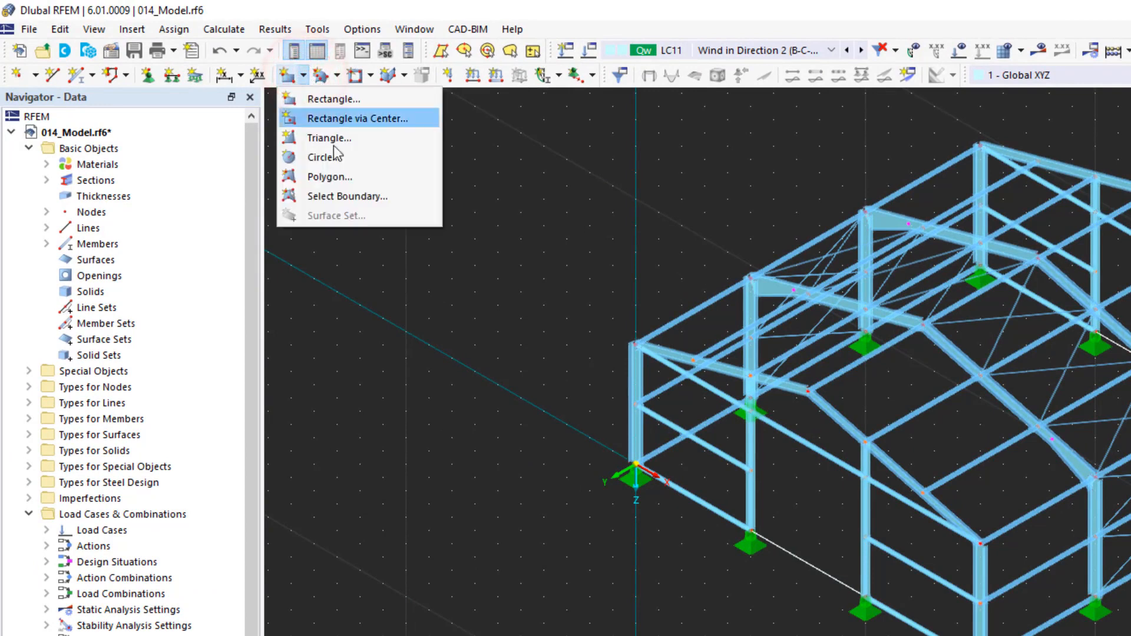
pyautogui.click(400, 196)
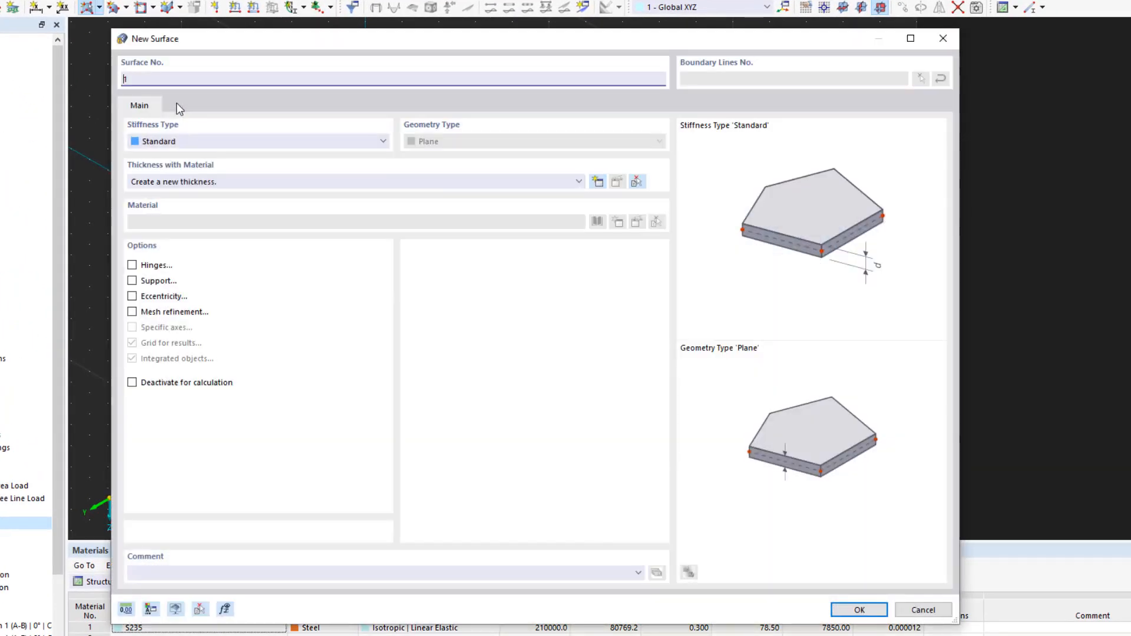
pyautogui.click(218, 142)
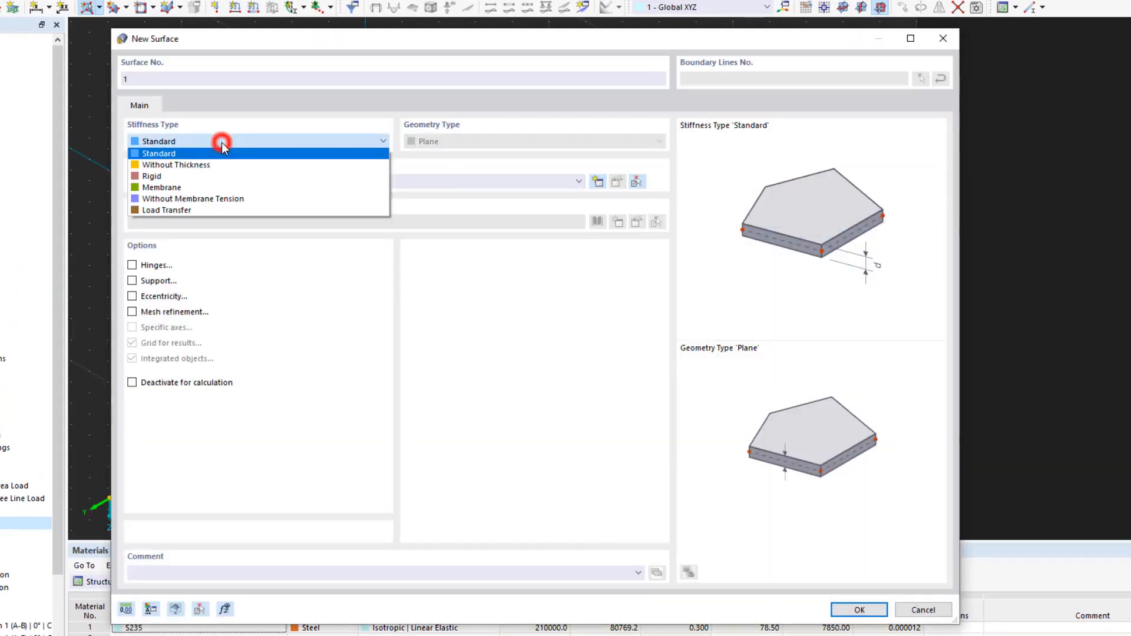
pyautogui.click(273, 213)
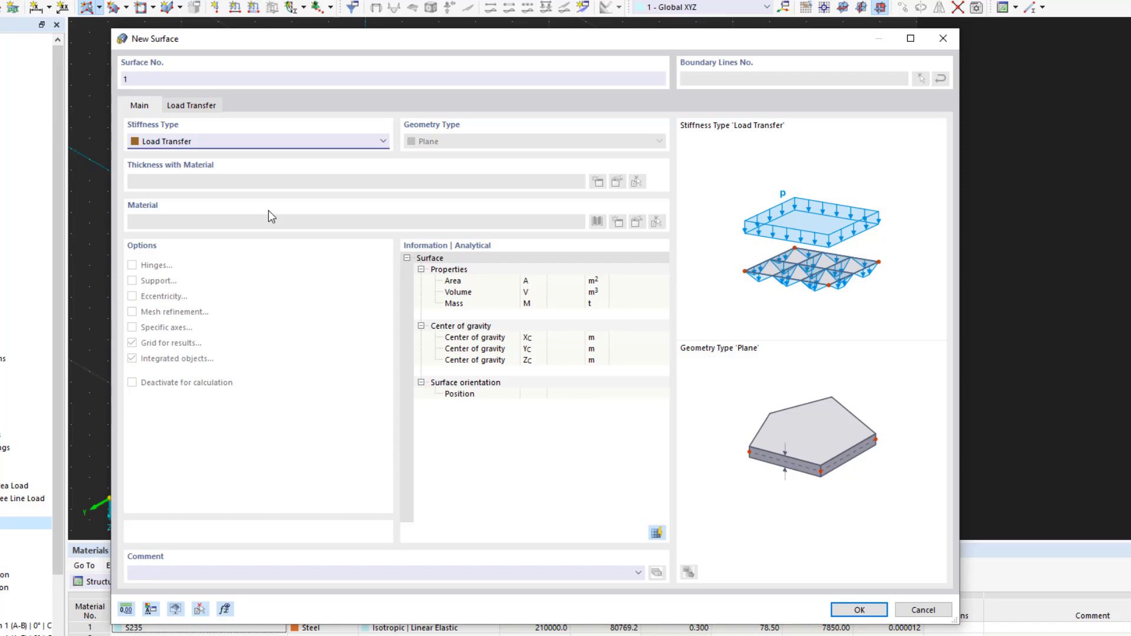
pyautogui.click(195, 105)
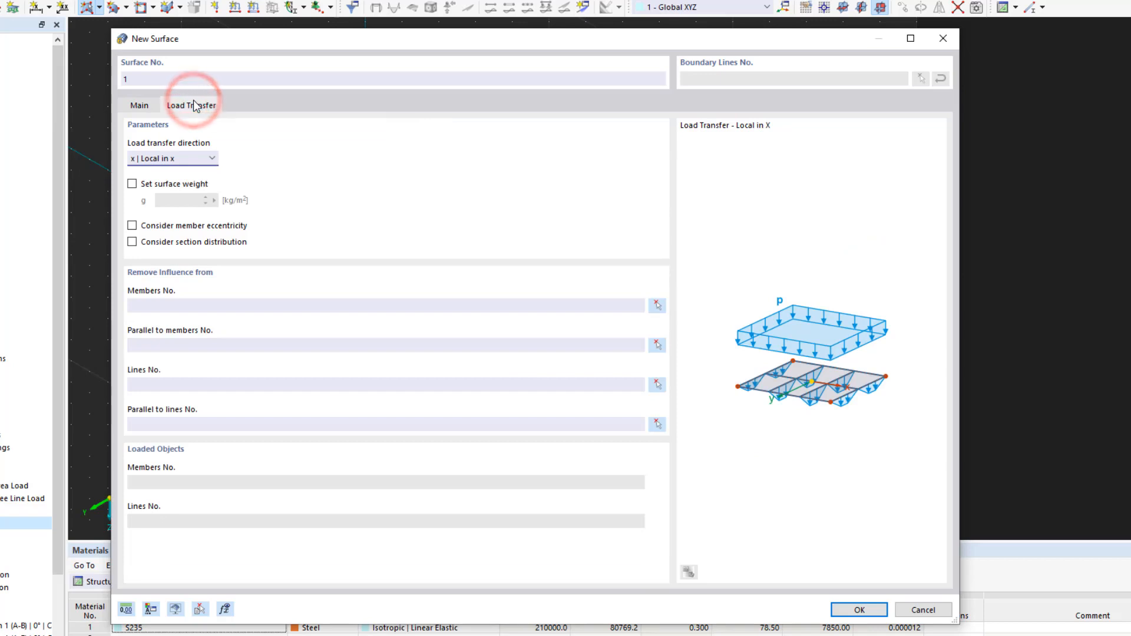
pyautogui.click(212, 157)
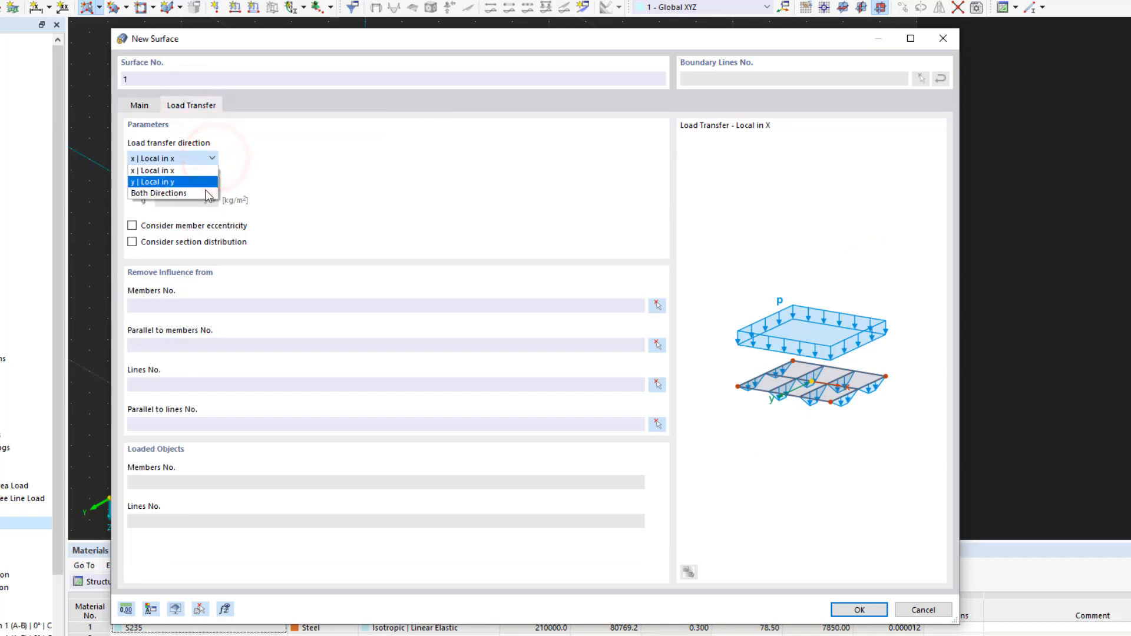
pyautogui.click(206, 193)
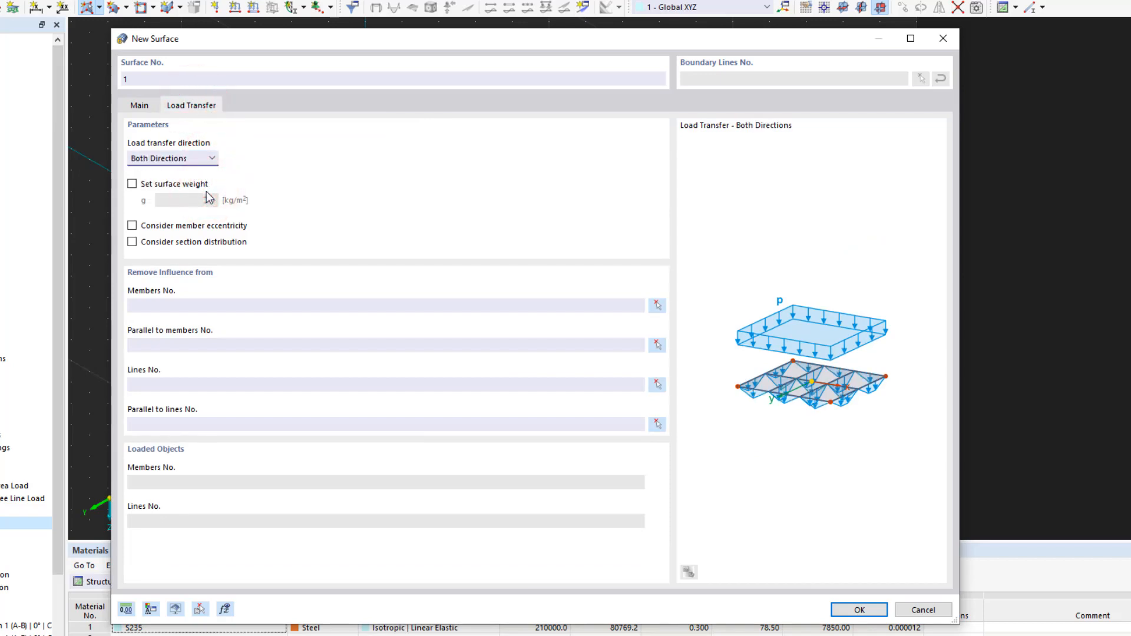
pyautogui.click(846, 608)
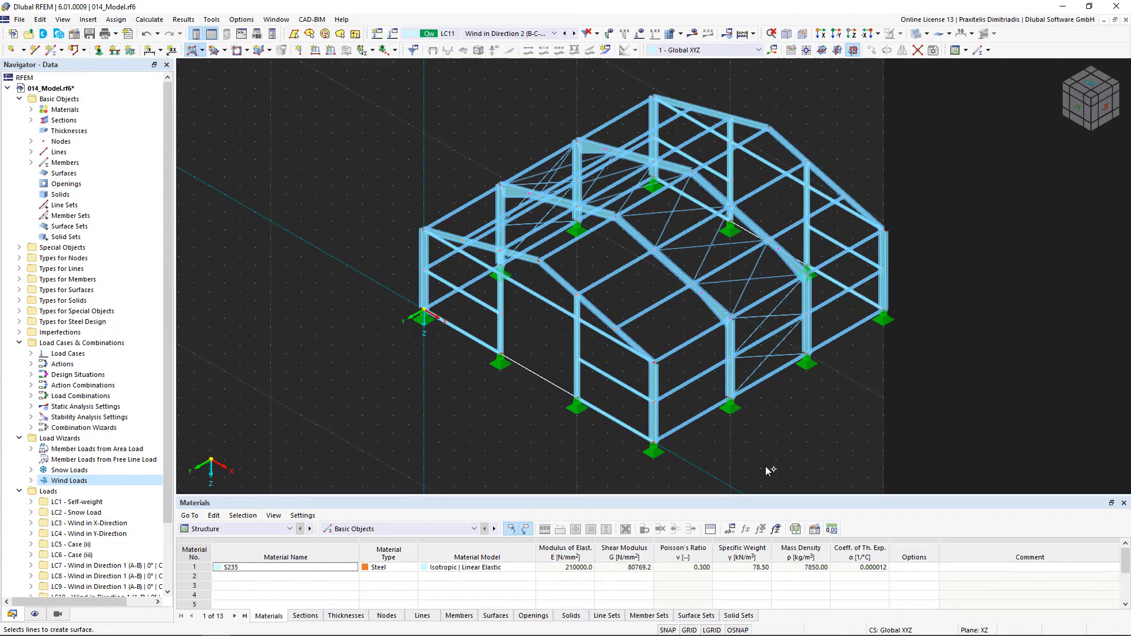
# Create the front gable surface from its base lines, corner columns and sloping roof edges
pyautogui.click(473, 337)
pyautogui.click(536, 377)
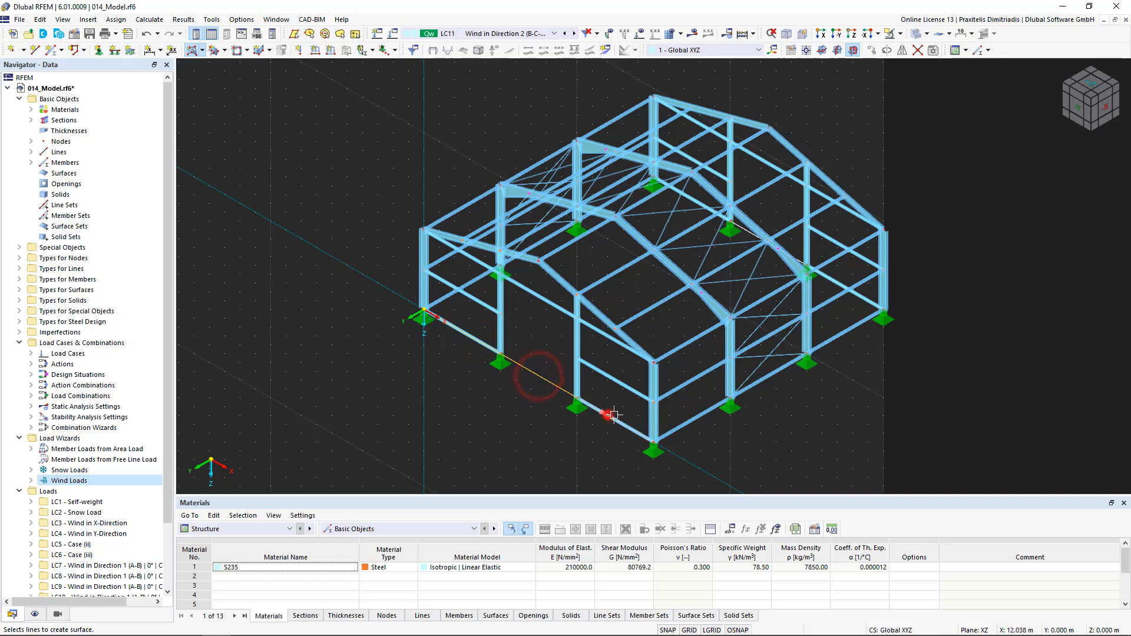
pyautogui.click(607, 416)
pyautogui.click(652, 417)
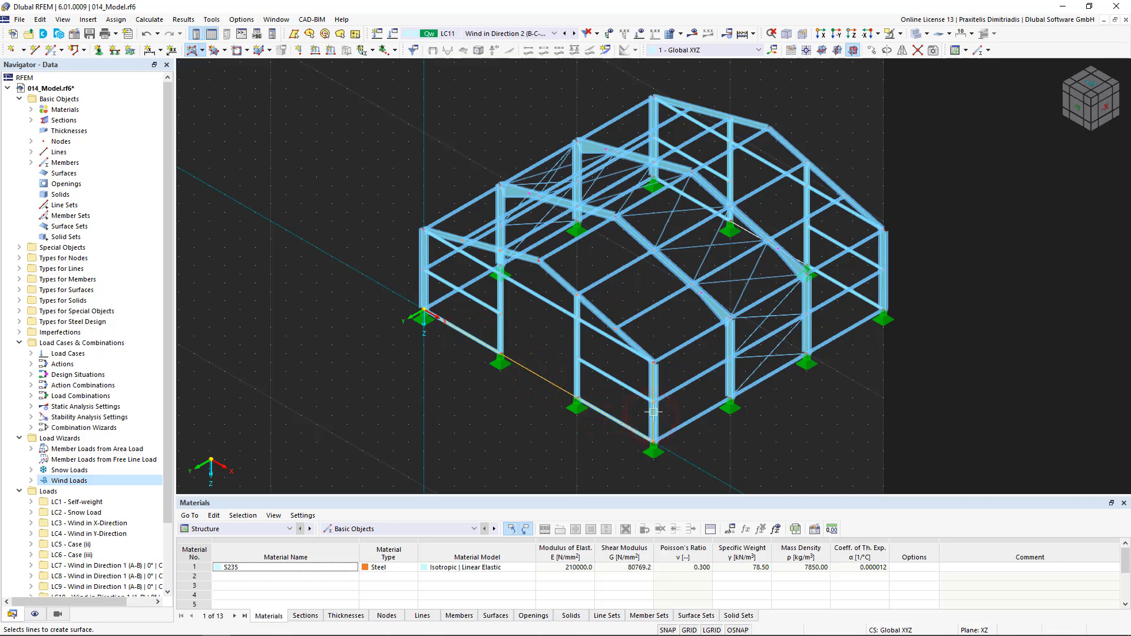
pyautogui.click(629, 340)
pyautogui.click(524, 256)
pyautogui.click(423, 254)
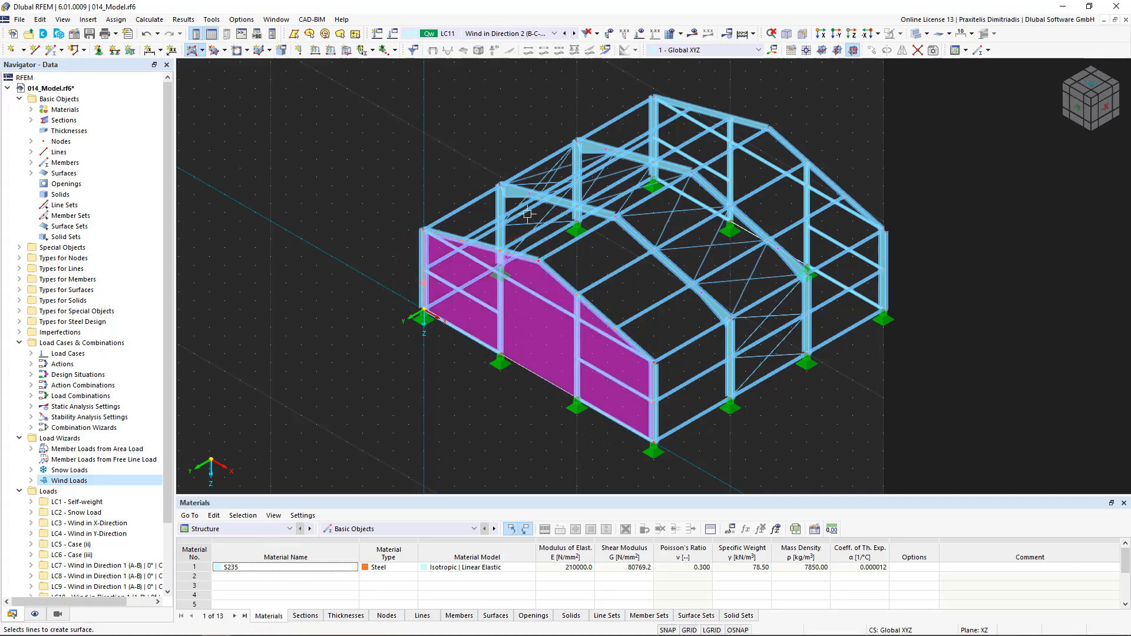
# Show the model as wireframe and create the load transfer surface of the side wall at X = 15 m from its boundary lines
pyautogui.click(913, 39)
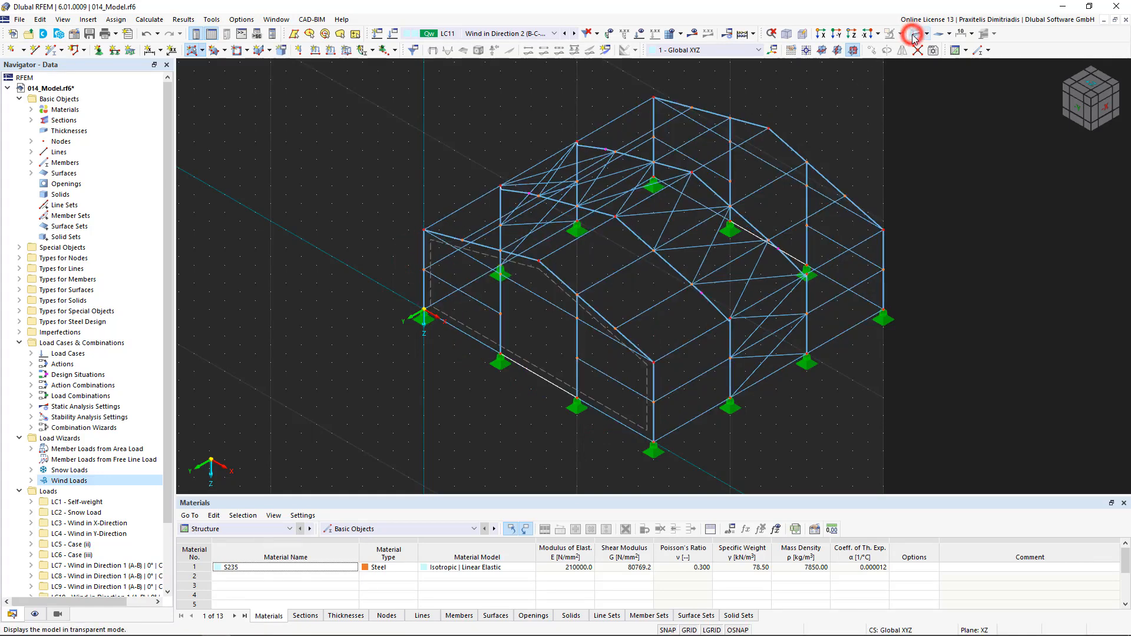
pyautogui.scroll(3, 814, 383)
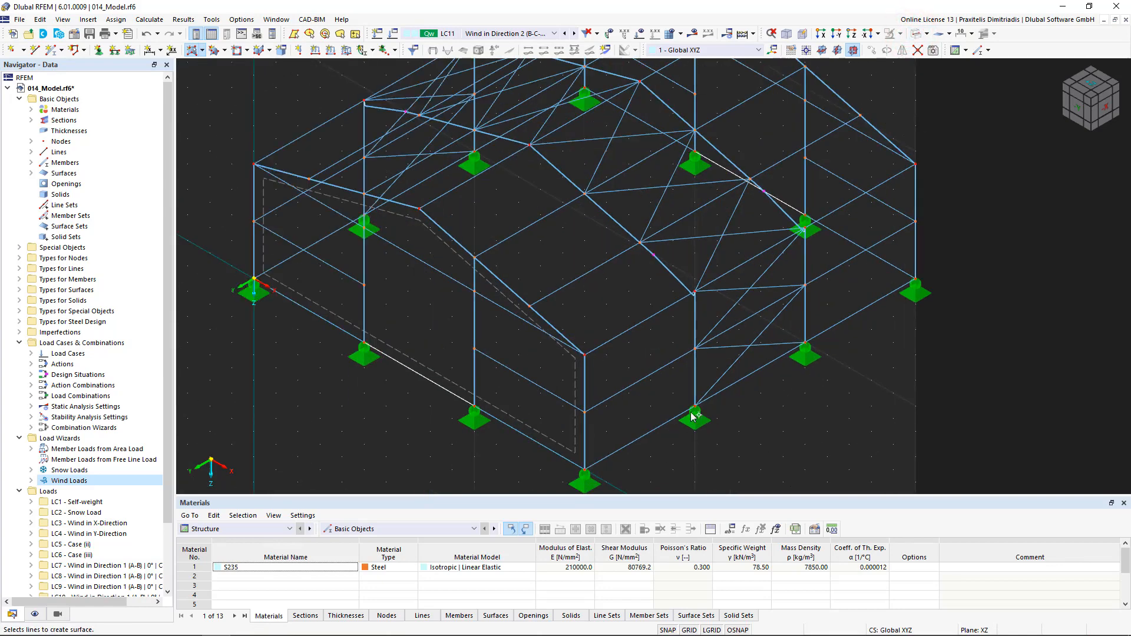
pyautogui.click(657, 427)
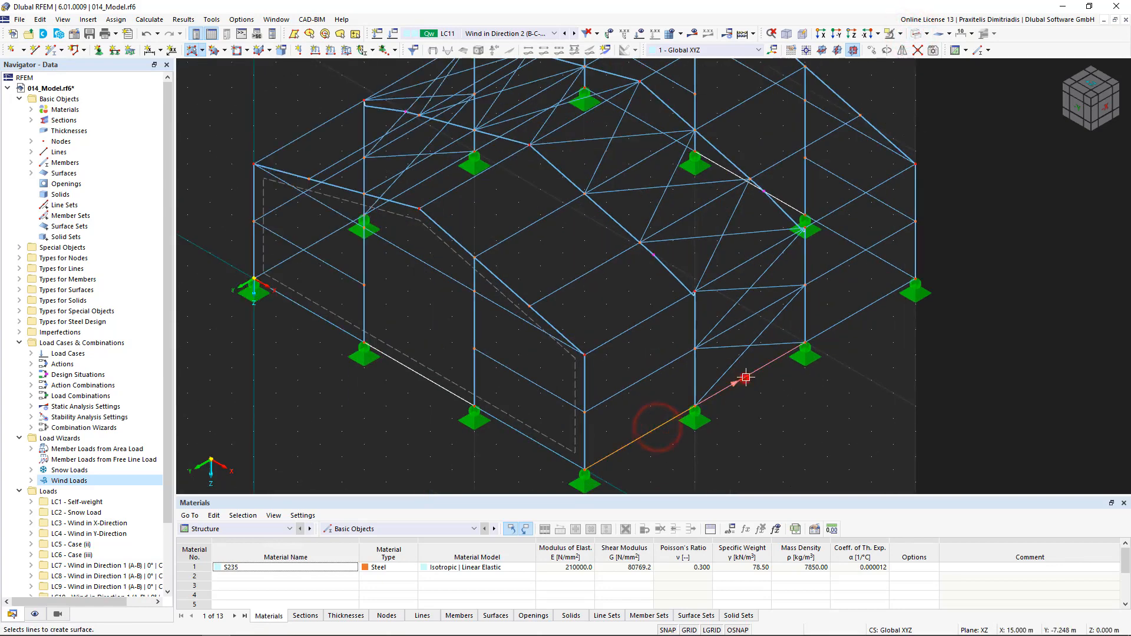
pyautogui.click(840, 321)
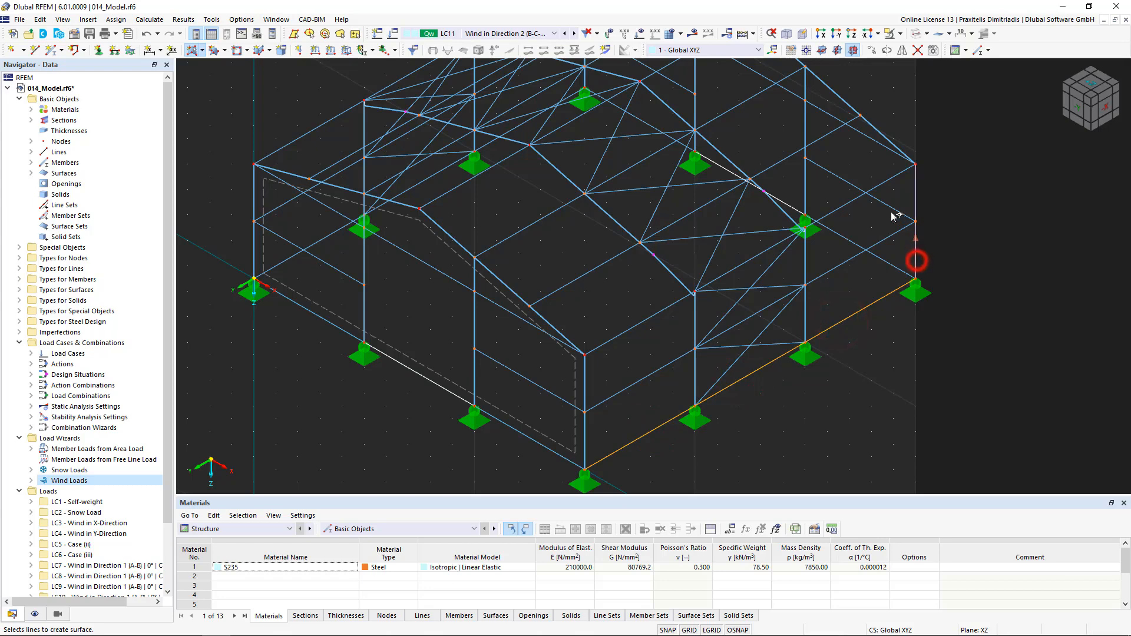
pyautogui.click(889, 178)
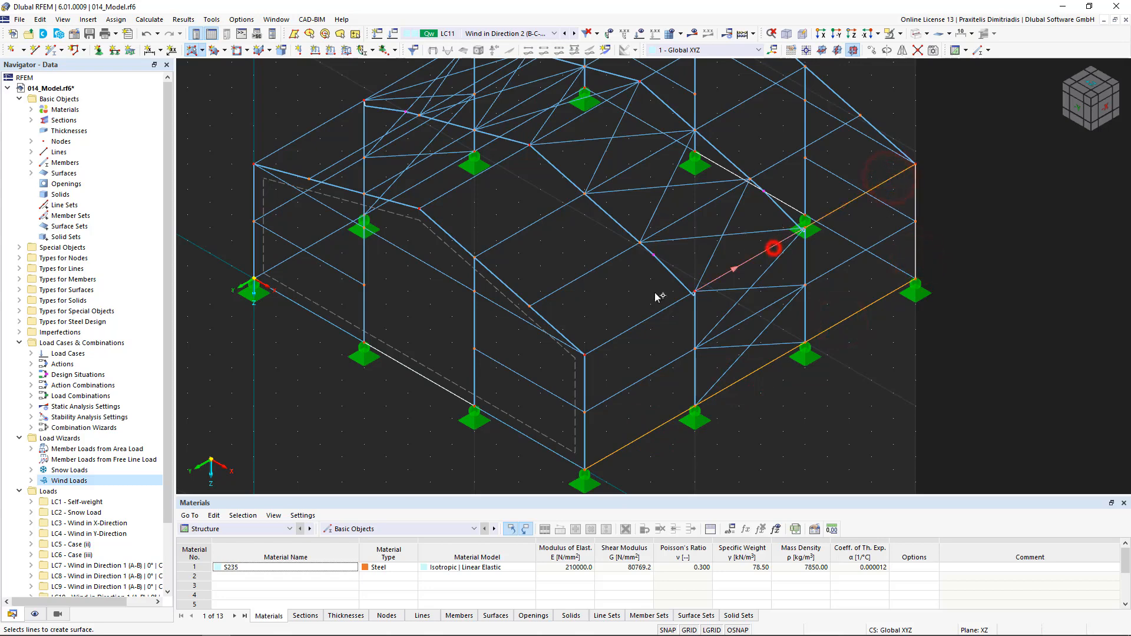
pyautogui.click(636, 323)
pyautogui.click(584, 376)
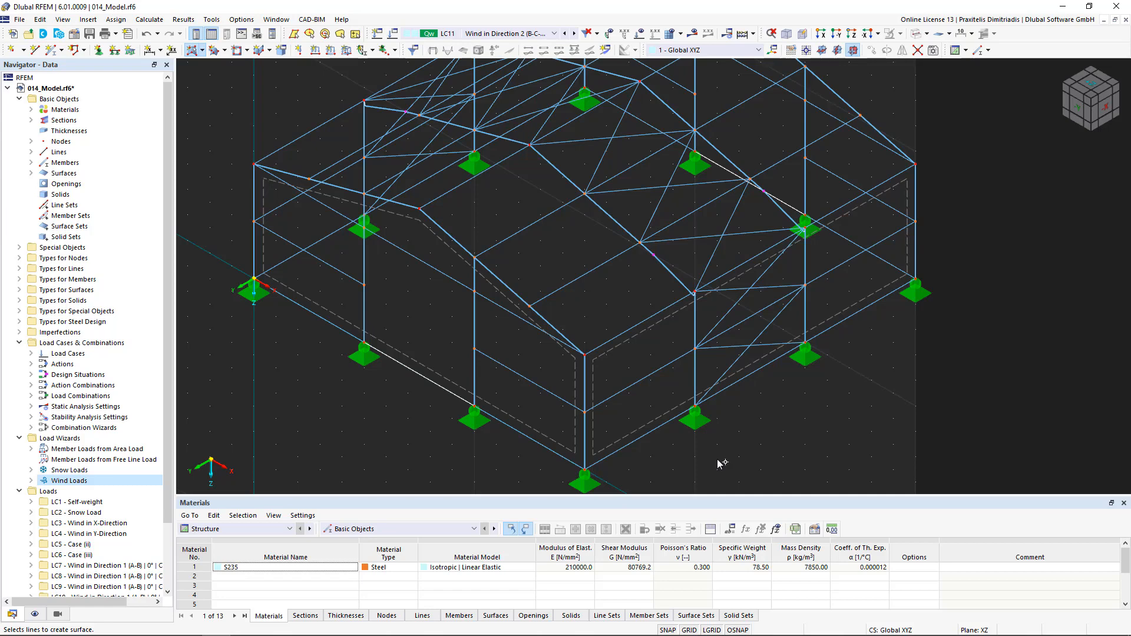
pyautogui.click(719, 463)
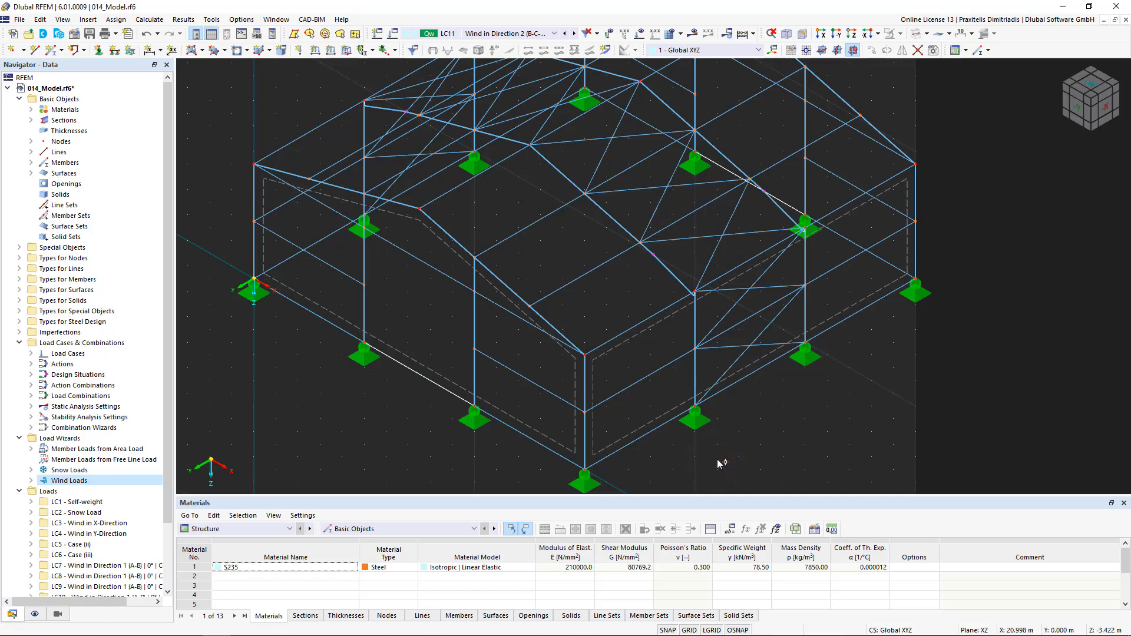
# Copy the new side wall surface onto the opposite side wall at the coordinate origin
pyautogui.scroll(-1, 720, 463)
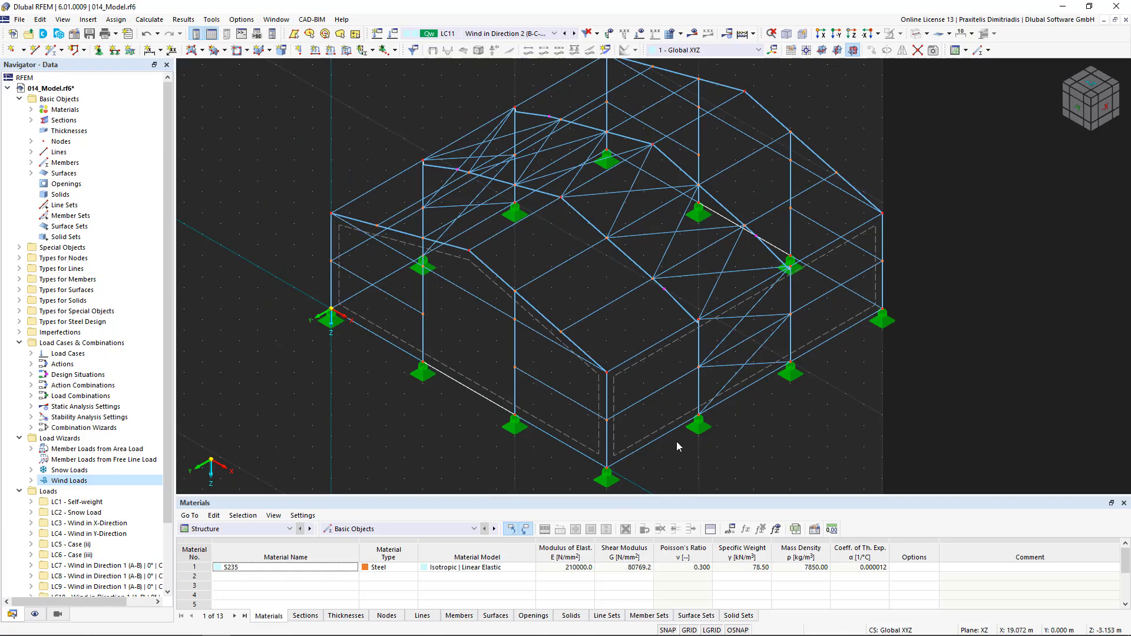
pyautogui.click(629, 445)
pyautogui.keyDown('ctrl'); pyautogui.moveTo(410, 313); pyautogui.dragTo(333, 309); pyautogui.keyUp('ctrl')
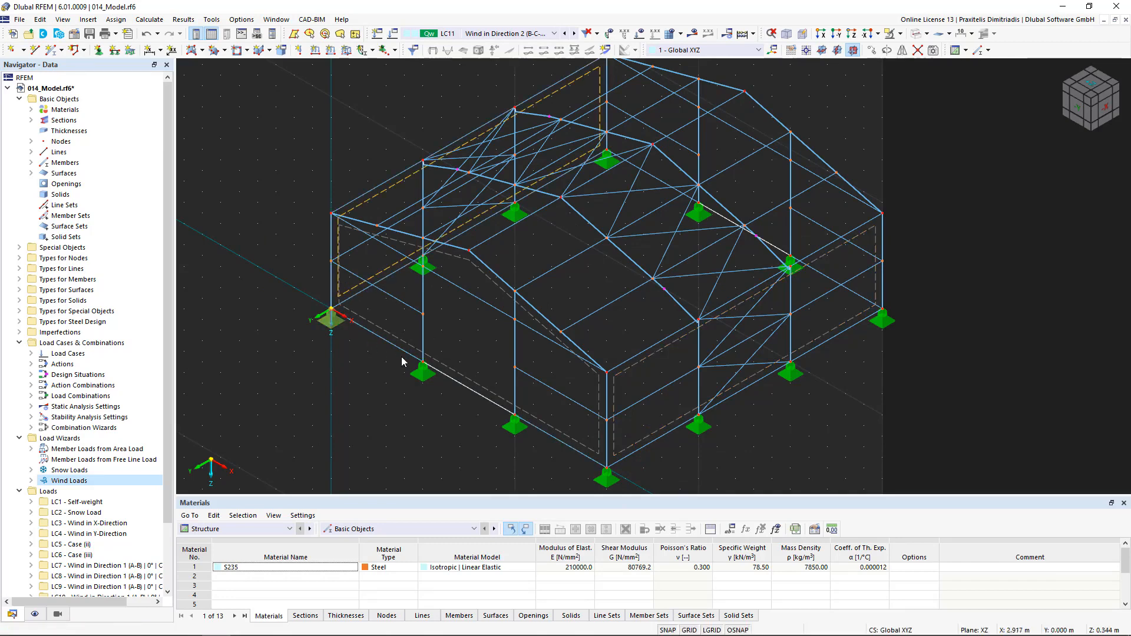
# Copy the front gable surface 15 m in the negative Y direction onto the rear gable
pyautogui.click(586, 446)
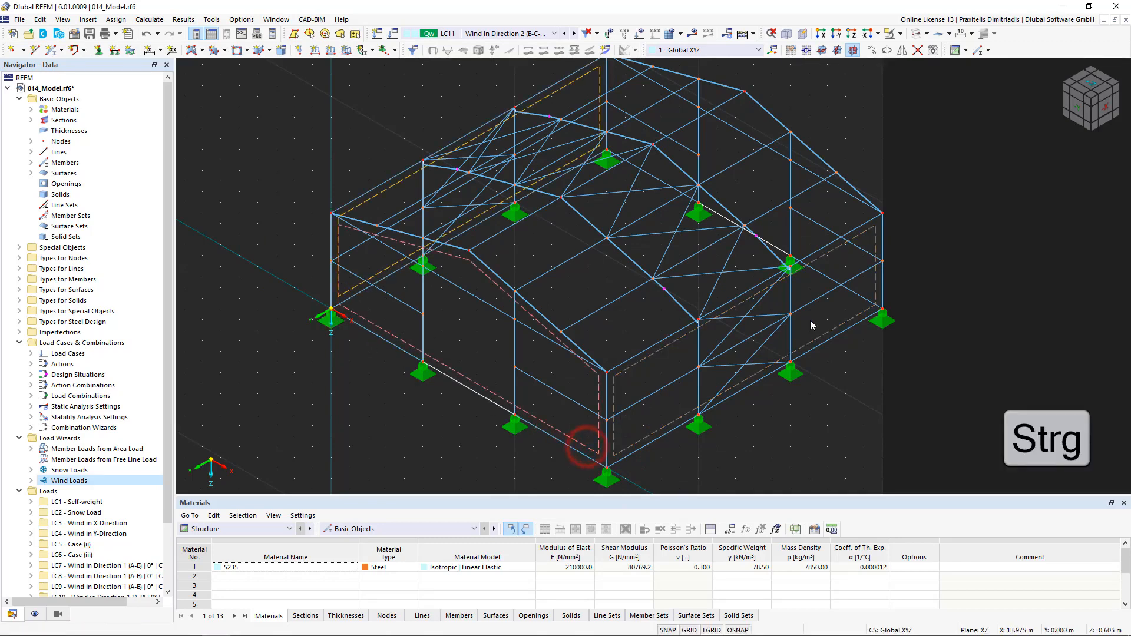
pyautogui.keyDown('ctrl'); pyautogui.moveTo(811, 325); pyautogui.dragTo(883, 316); pyautogui.keyUp('ctrl')
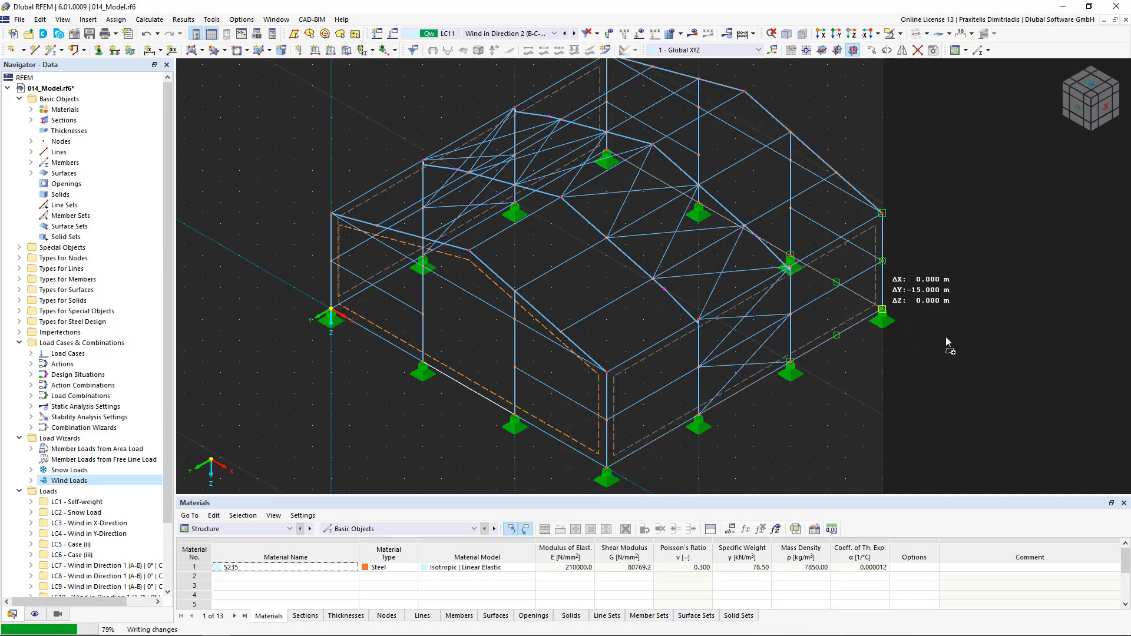
pyautogui.click(945, 337)
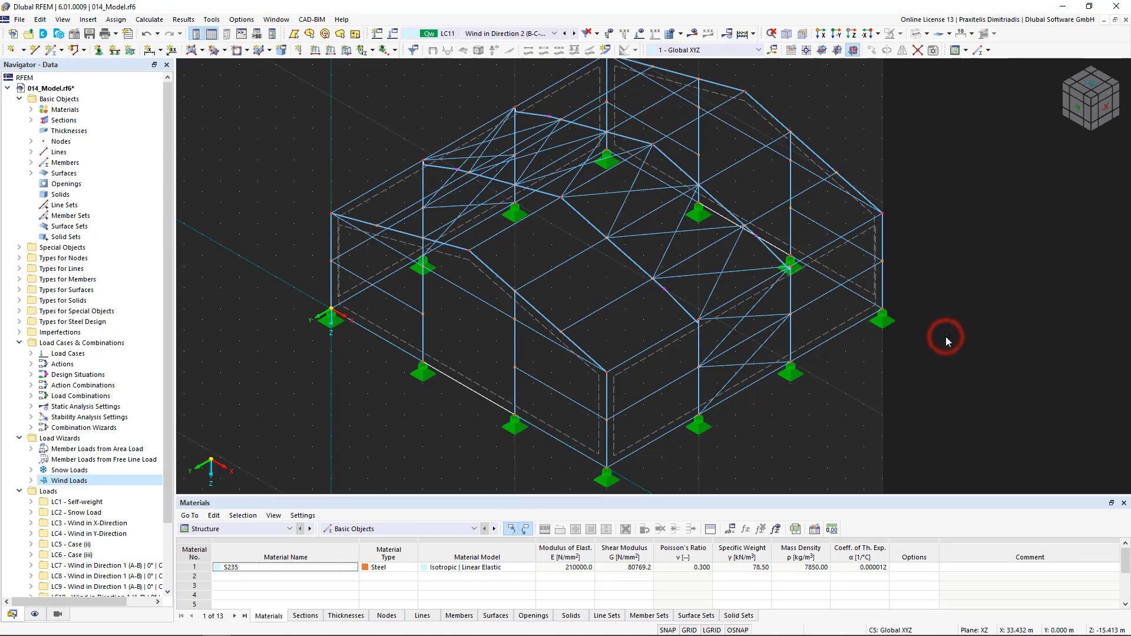
# Display the model in solid mode and turn on the local axis systems of the surfaces
pyautogui.click(915, 35)
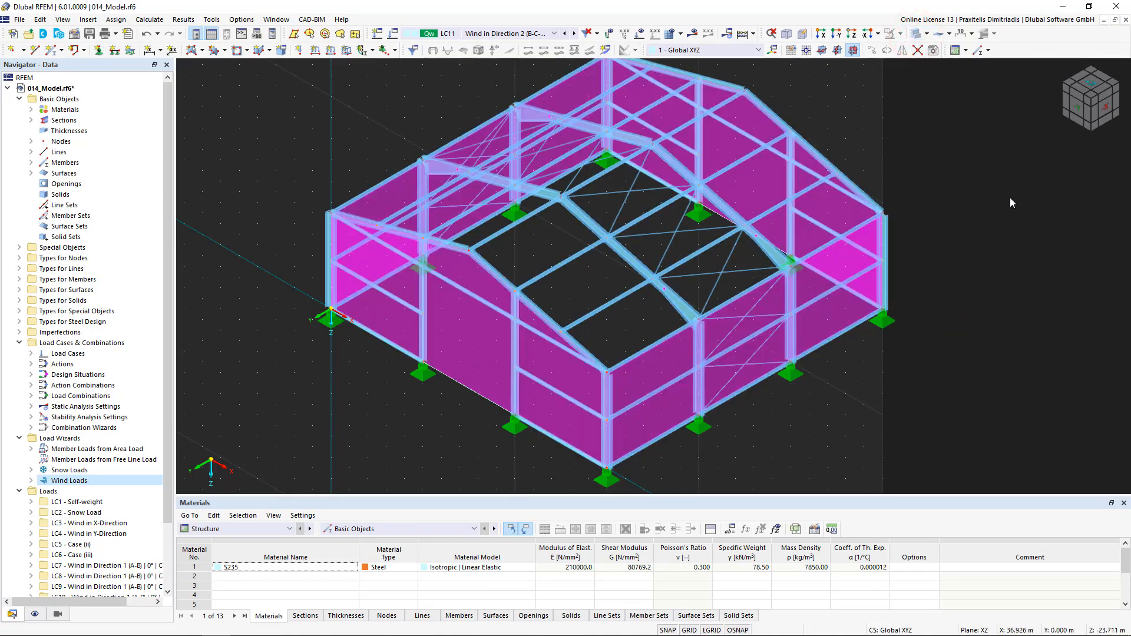
pyautogui.rightClick(829, 307)
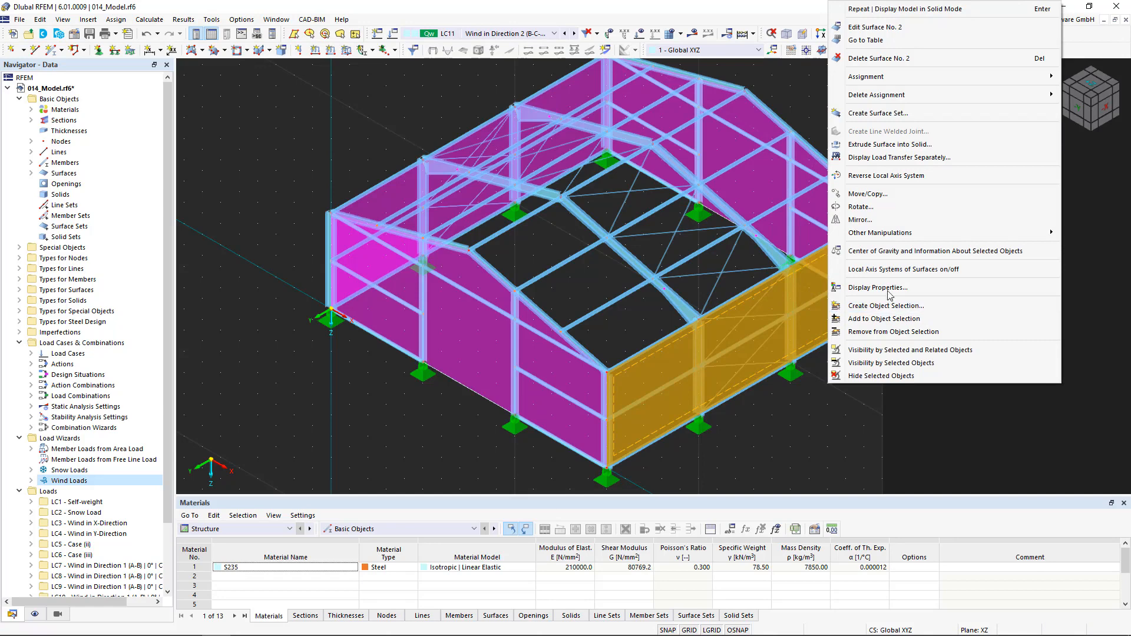
pyautogui.click(926, 269)
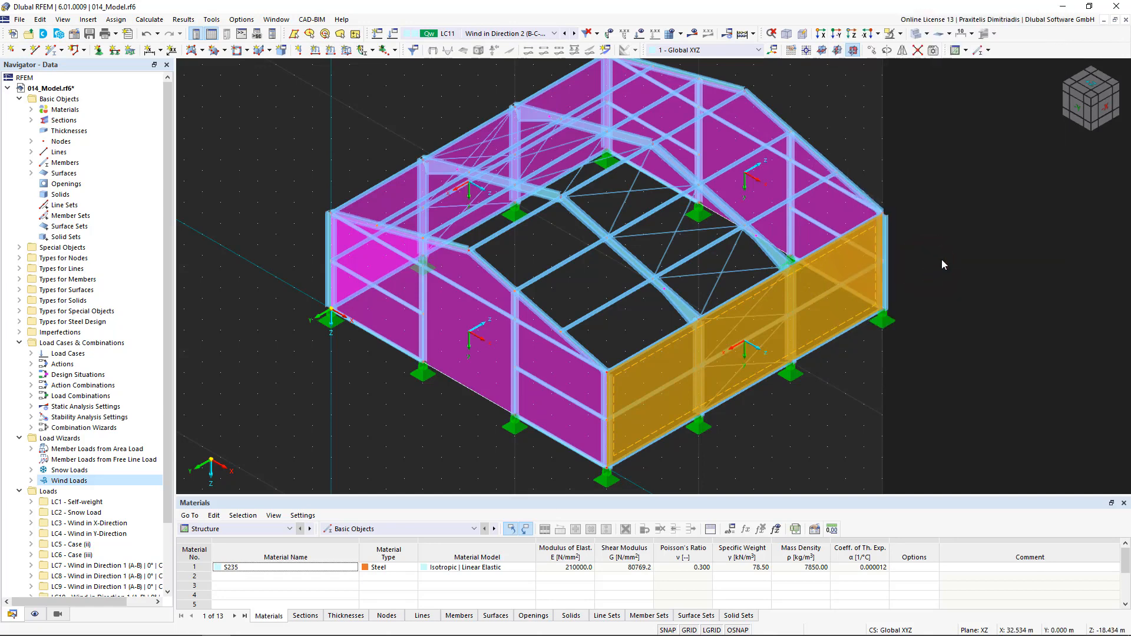
pyautogui.click(976, 255)
# Reverse the local axis systems of the side wall surface at X = 15 m and the rear gable surface
pyautogui.keyDown('ctrl'); pyautogui.moveTo(982, 250); pyautogui.dragTo(762, 253, button='middle'); pyautogui.keyUp('ctrl')
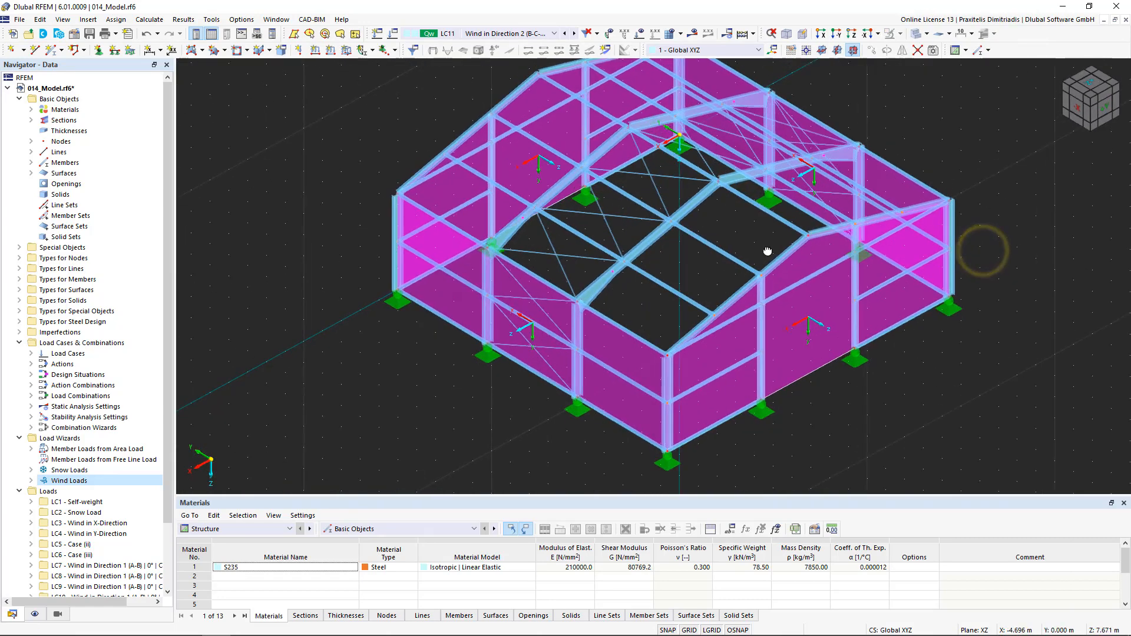
pyautogui.click(639, 371)
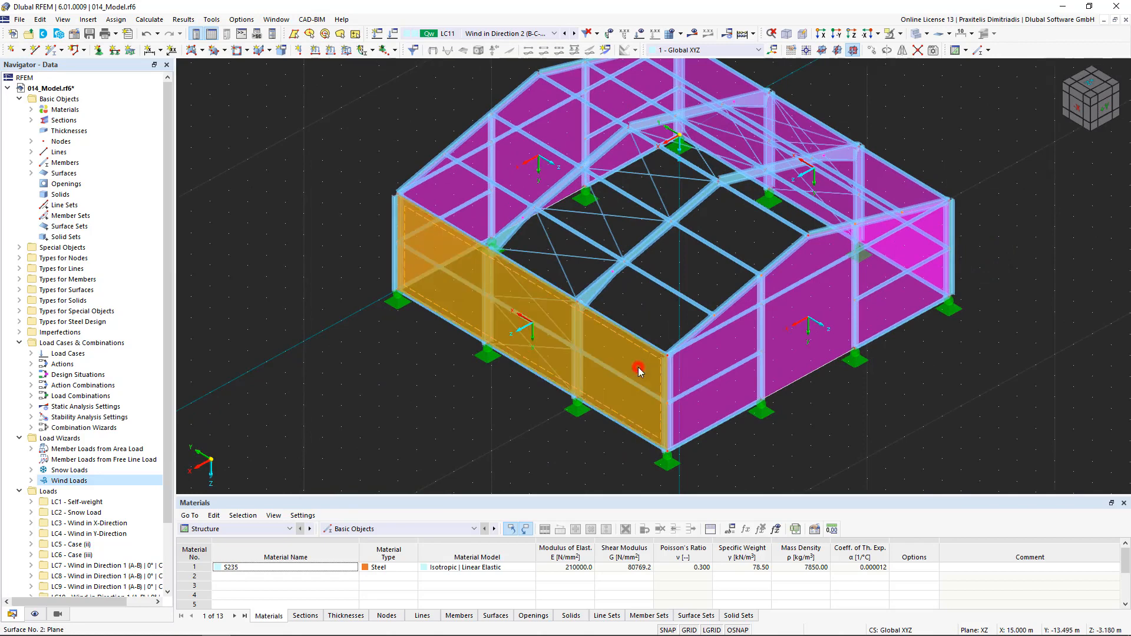
pyautogui.keyDown('ctrl'); pyautogui.click(699, 361); pyautogui.keyUp('ctrl')
pyautogui.rightClick(700, 361)
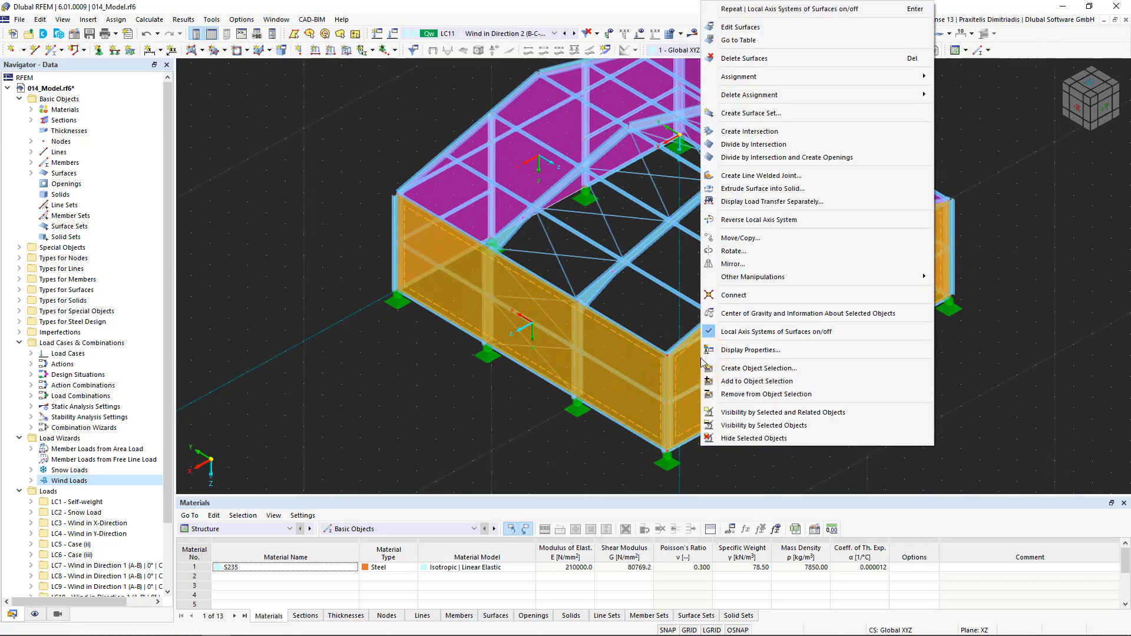
pyautogui.click(846, 220)
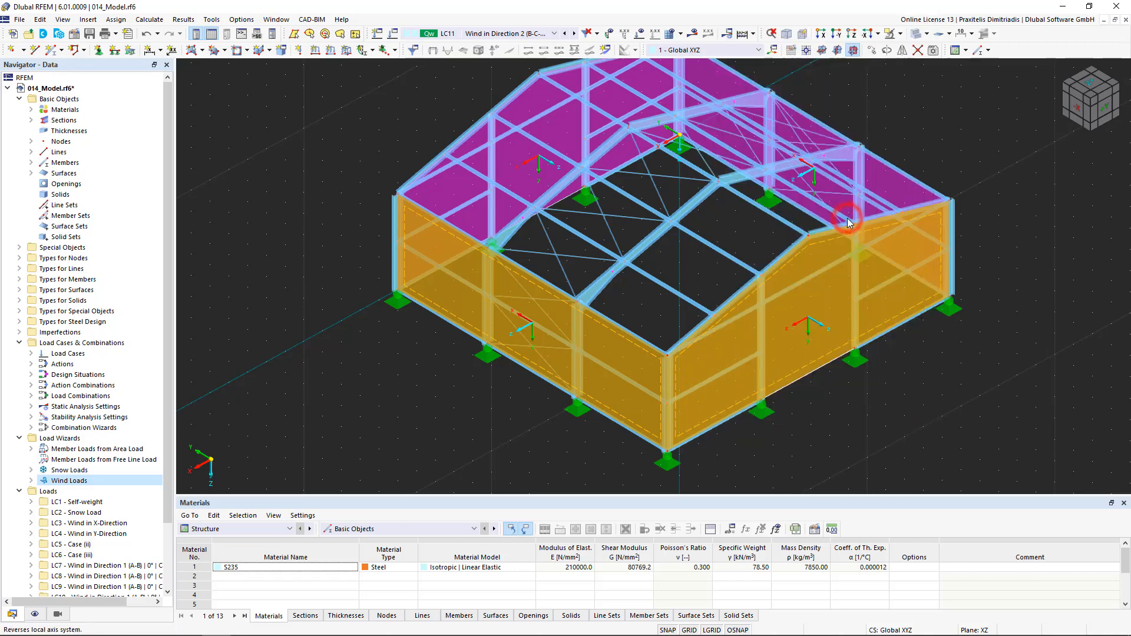
pyautogui.click(903, 373)
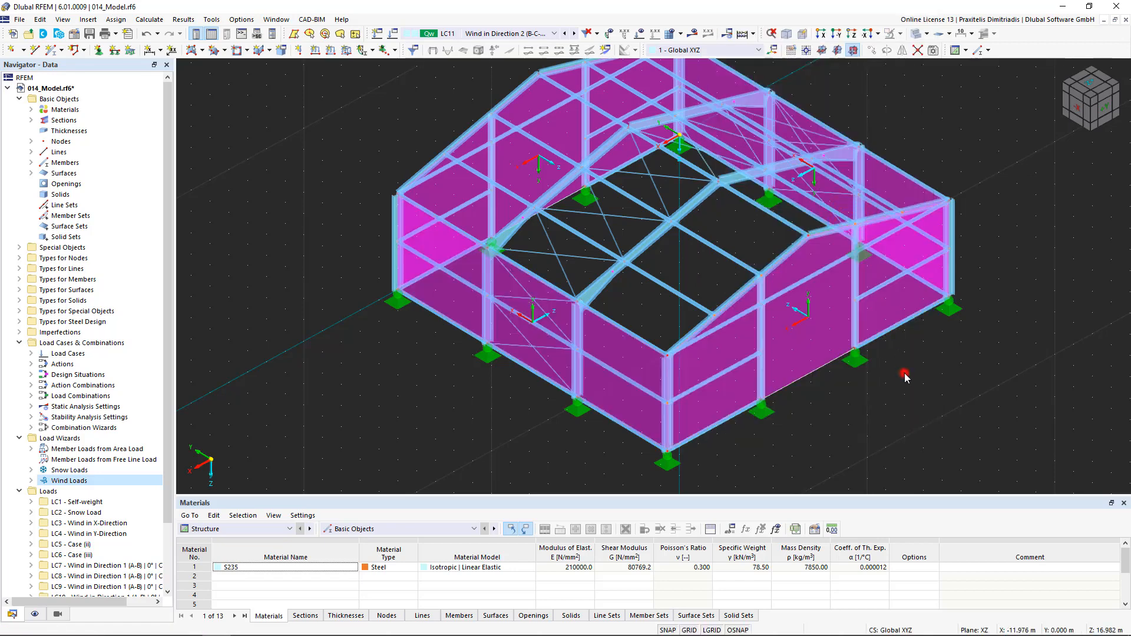
# Set the load transfer direction of both side wall surfaces to local in y
pyautogui.click(1062, 97)
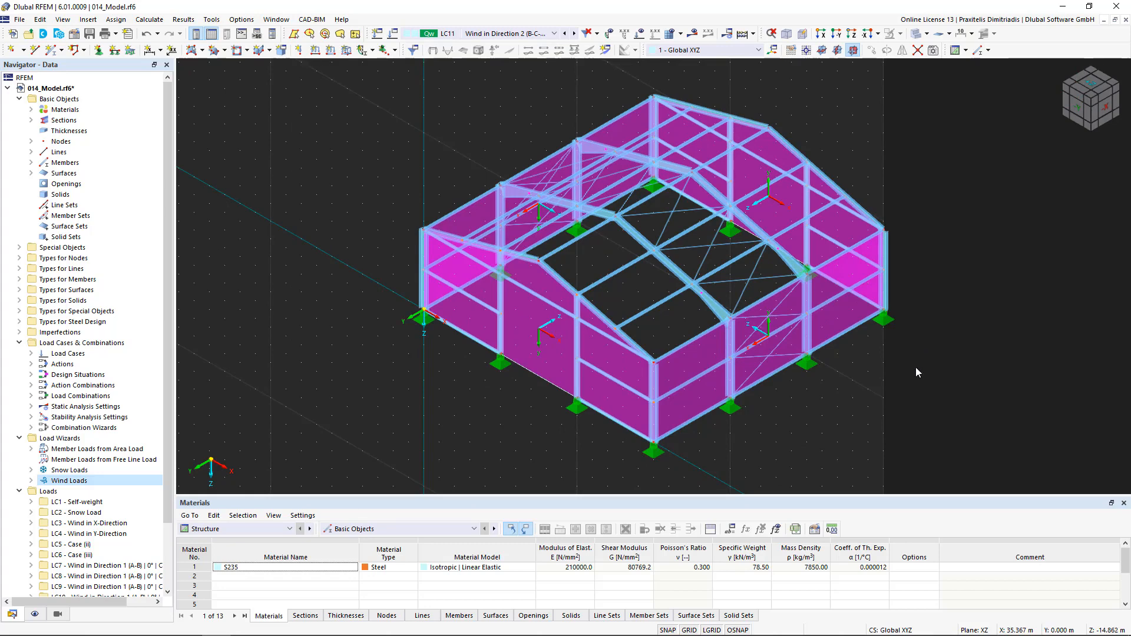
pyautogui.click(691, 364)
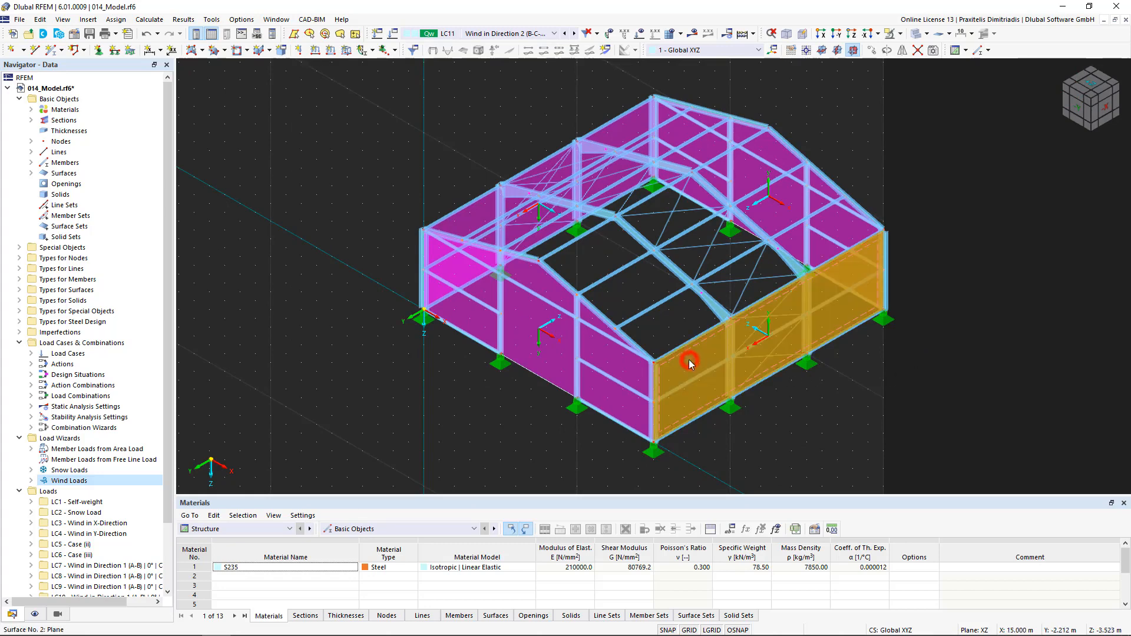
pyautogui.keyDown('ctrl'); pyautogui.click(482, 223); pyautogui.keyUp('ctrl')
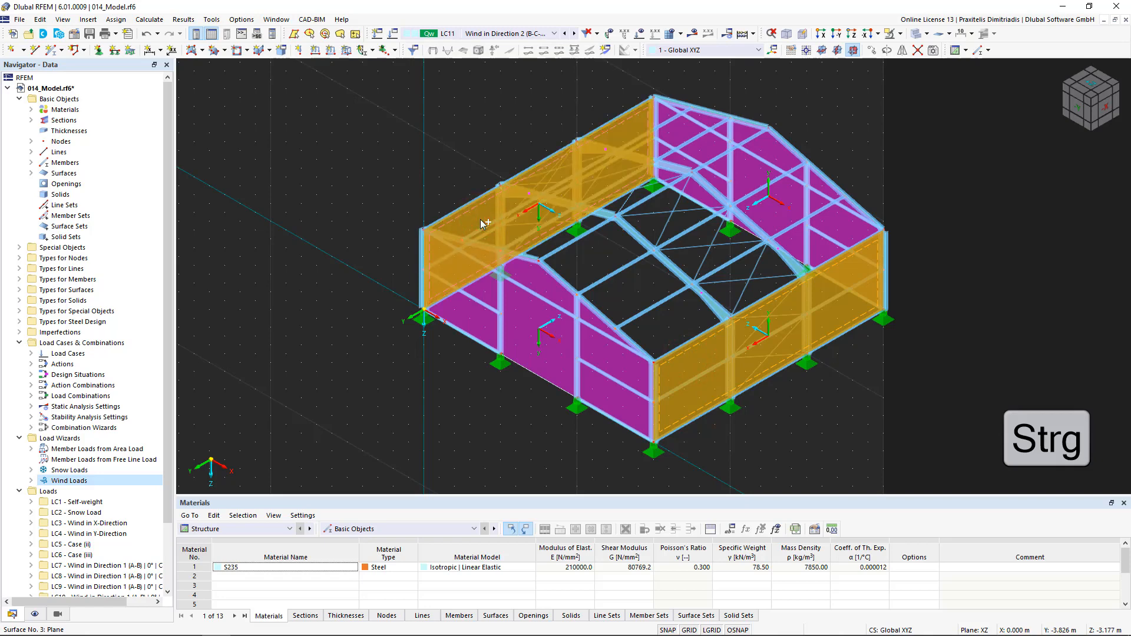
pyautogui.doubleClick(481, 220)
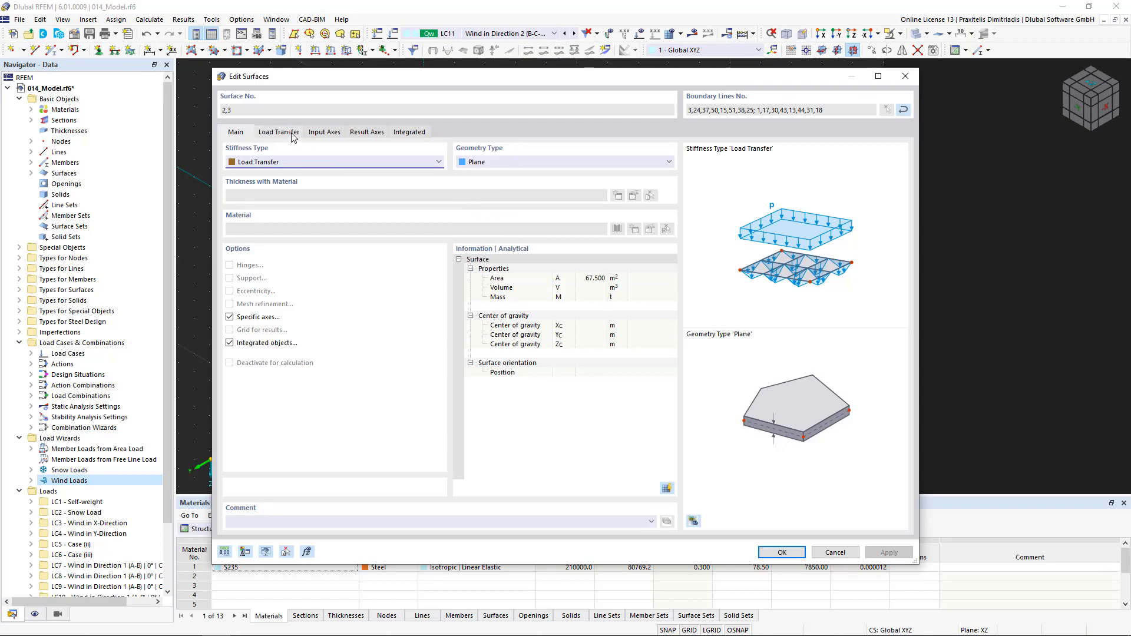
pyautogui.click(292, 133)
pyautogui.click(296, 175)
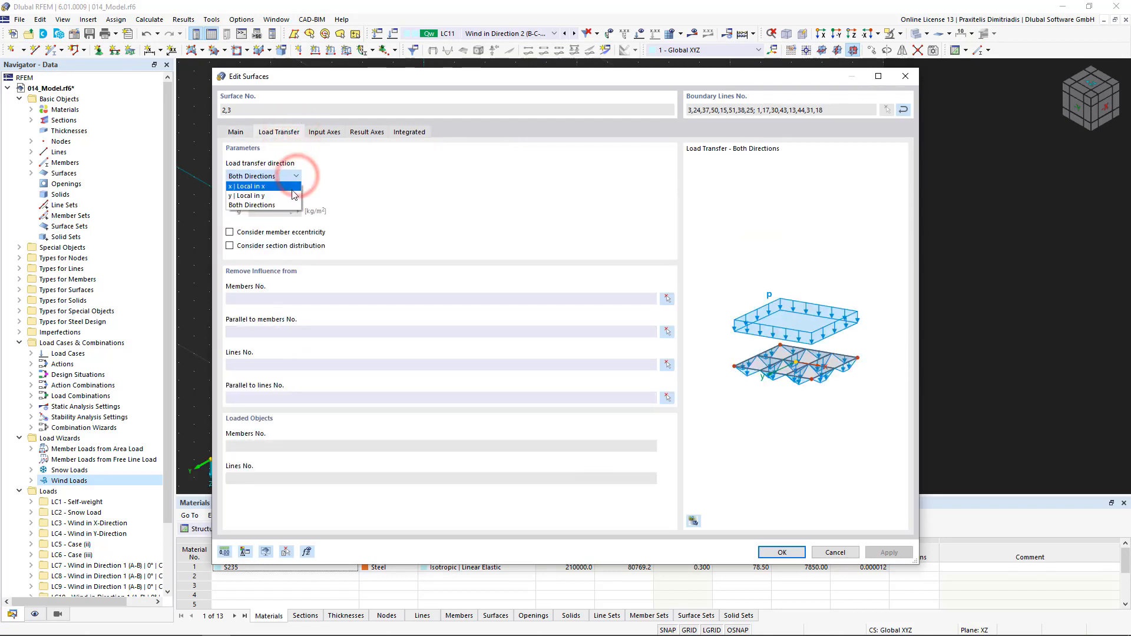
pyautogui.click(294, 194)
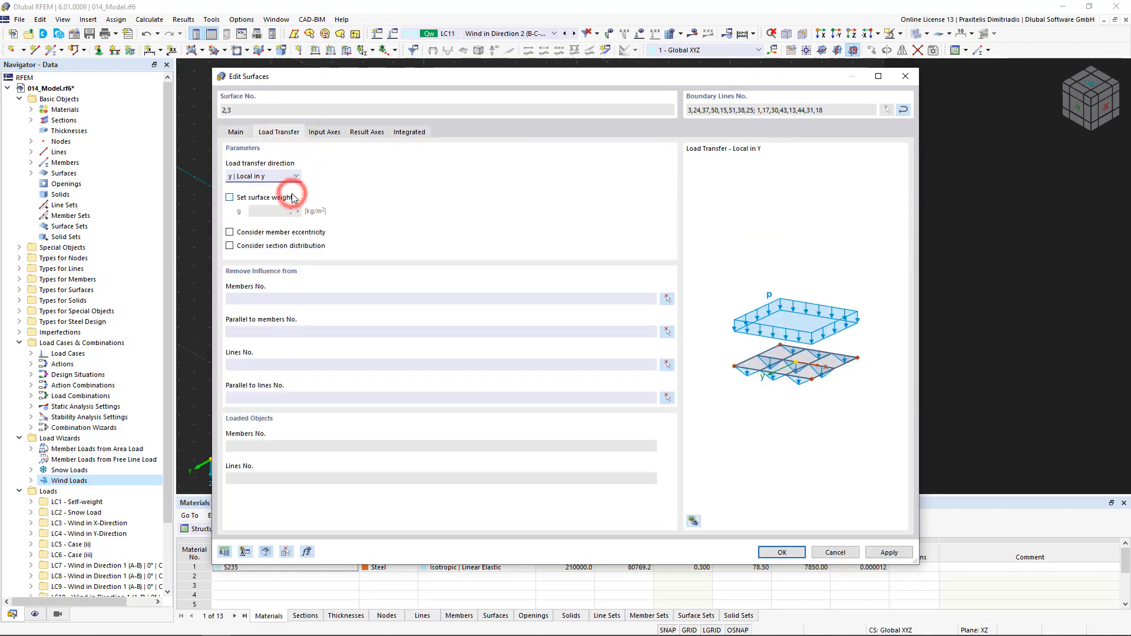
pyautogui.click(773, 553)
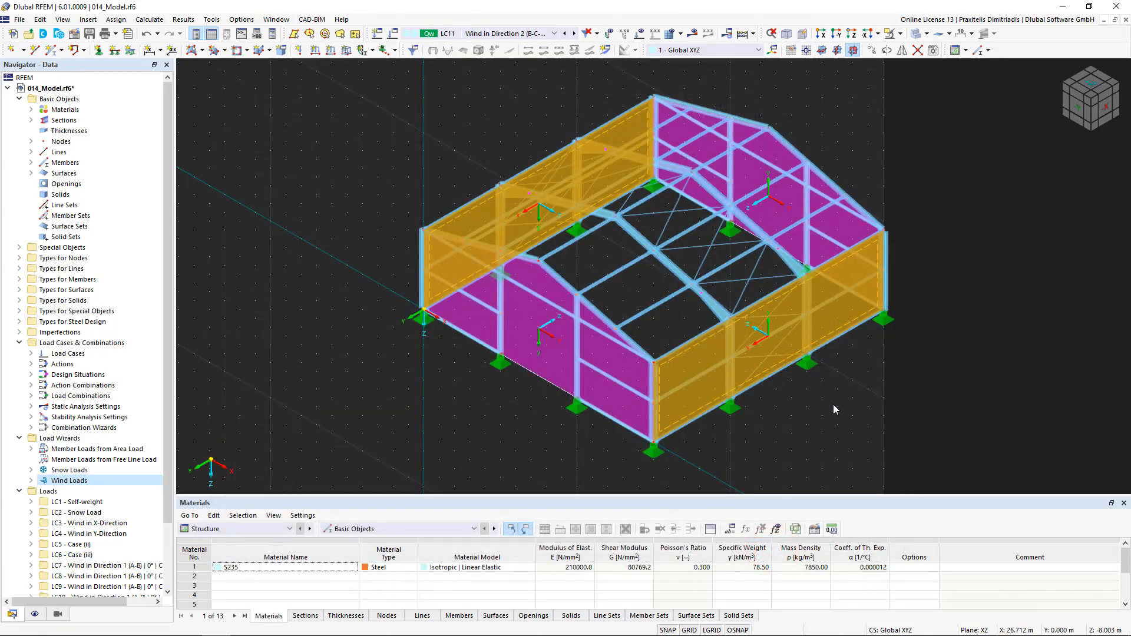
pyautogui.click(833, 407)
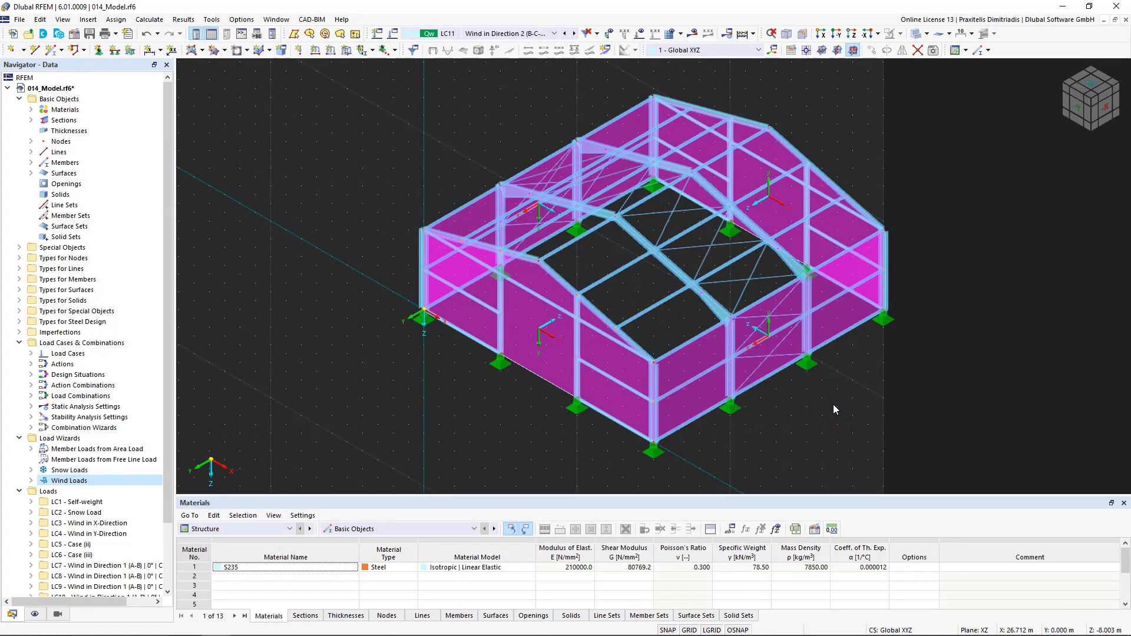
# Exclude the two corner columns, members 1 and 3, from the load transfer of the front gable surface
pyautogui.click(613, 408)
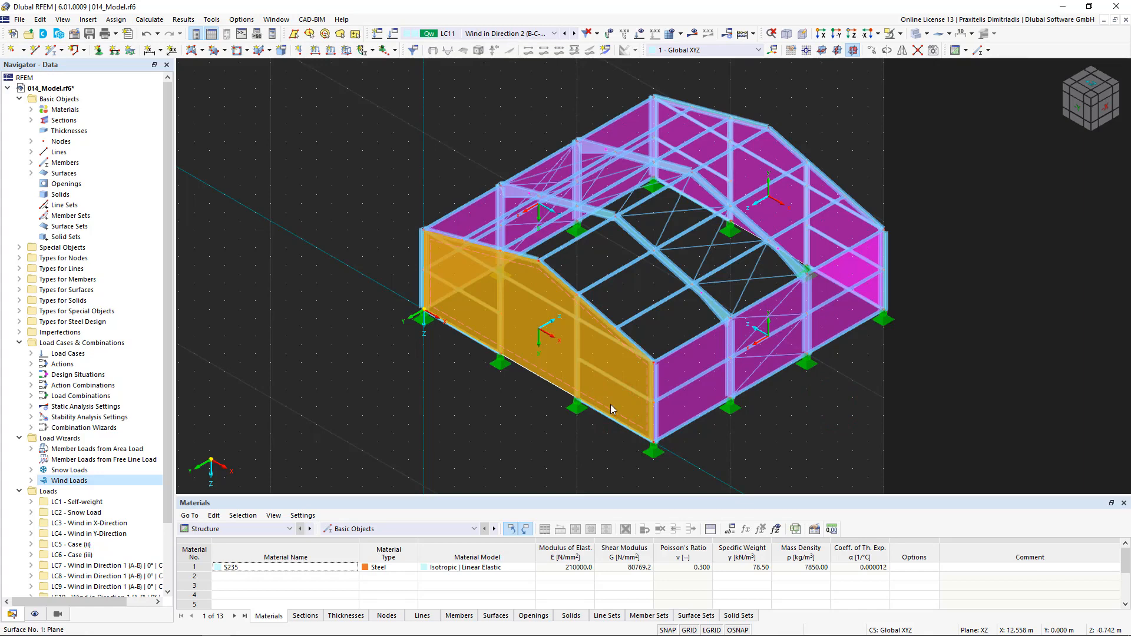
pyautogui.doubleClick(525, 321)
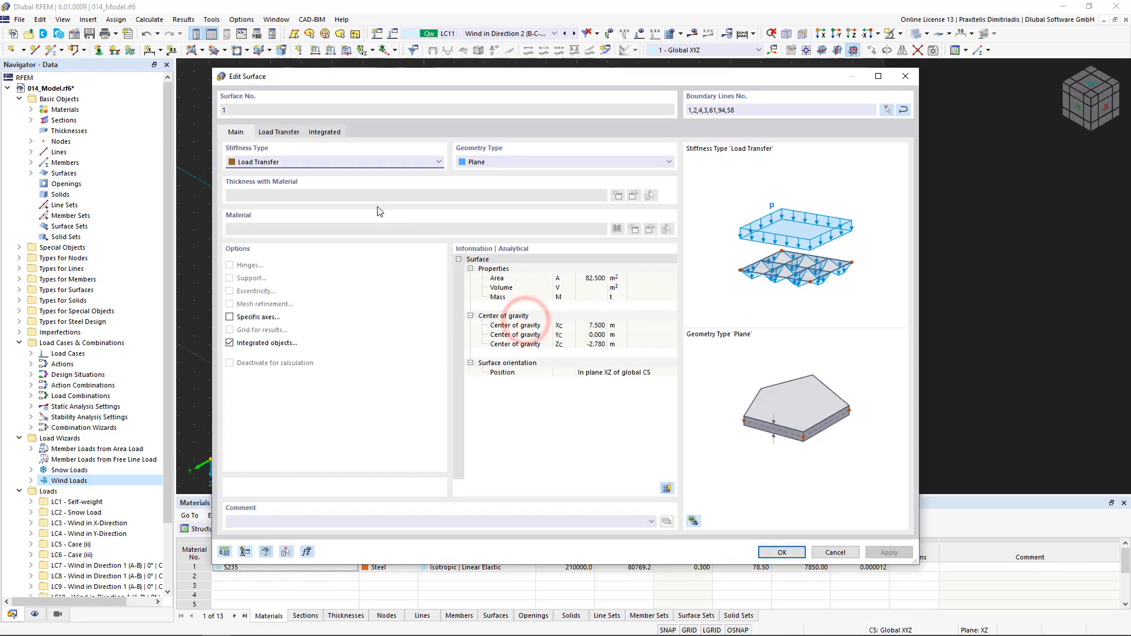
pyautogui.click(283, 134)
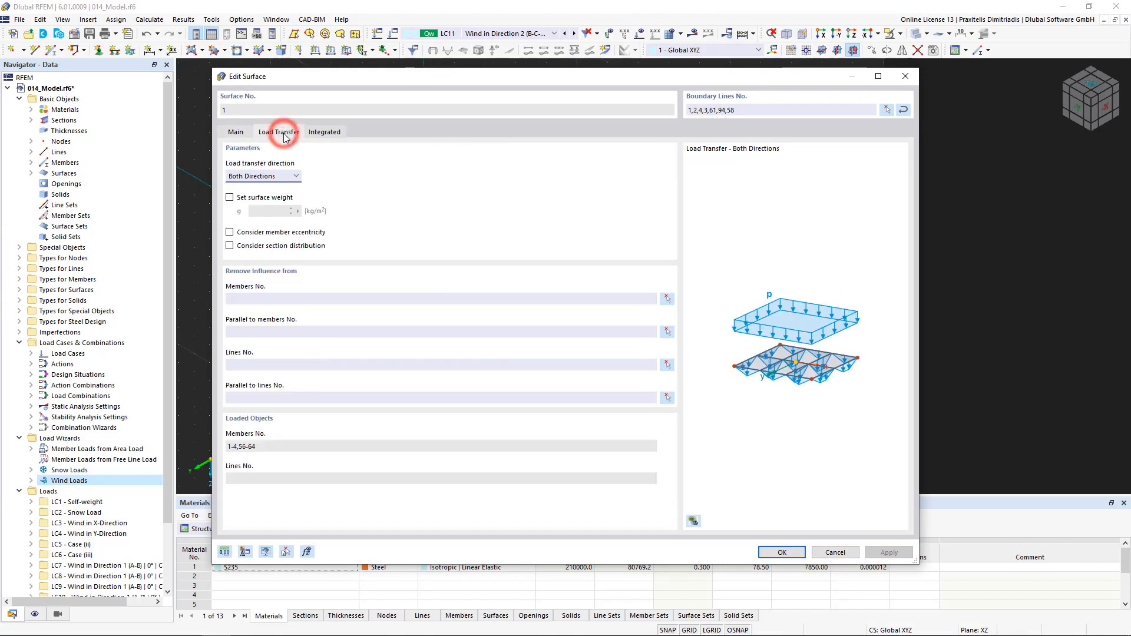
pyautogui.click(666, 299)
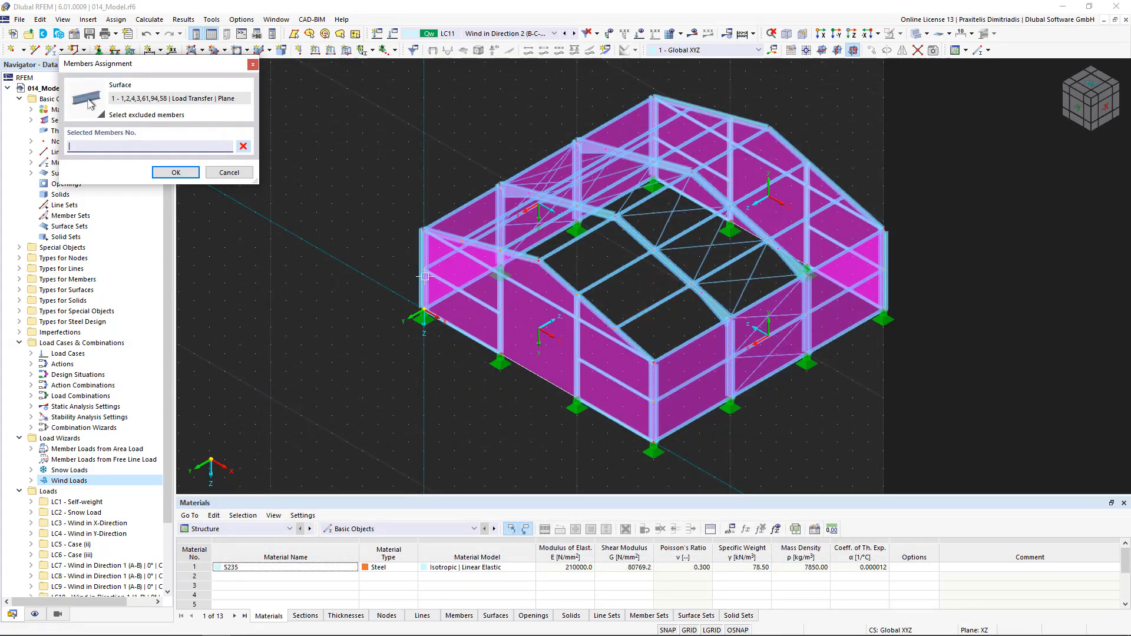
pyautogui.click(424, 271)
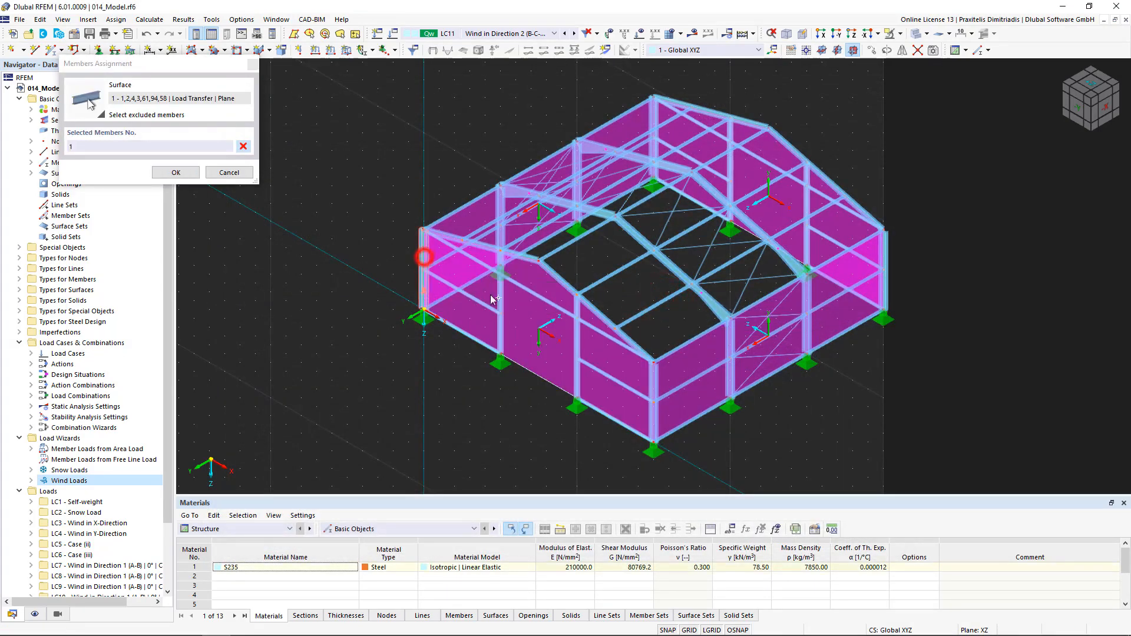
pyautogui.click(654, 385)
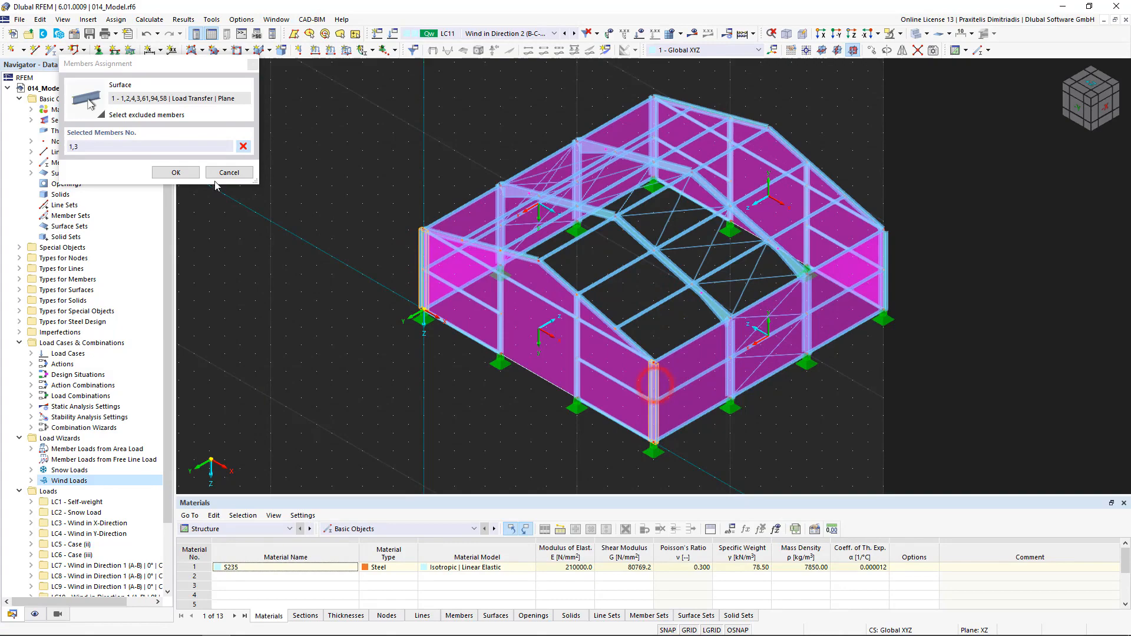
pyautogui.click(176, 173)
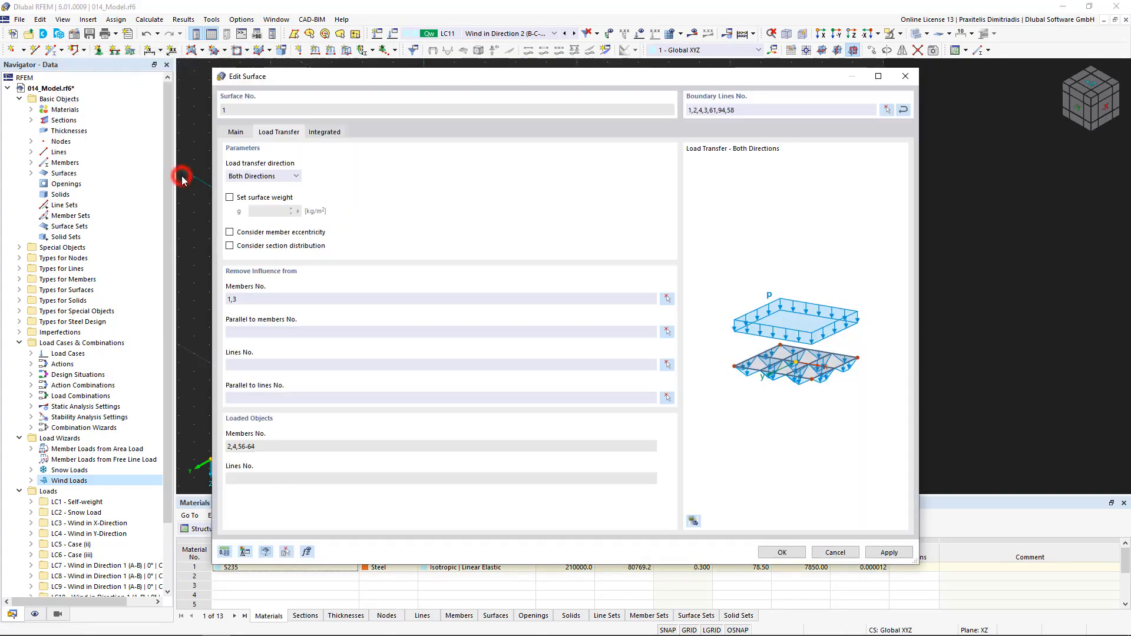
pyautogui.click(775, 554)
pyautogui.click(936, 435)
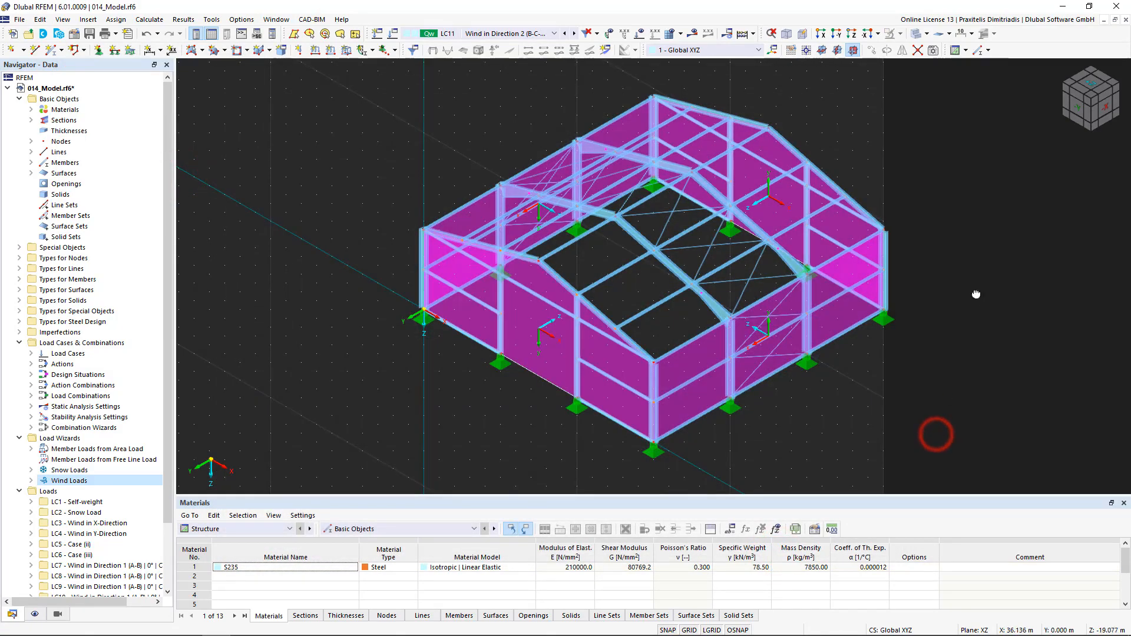
# Exclude the two corner columns, members 13 and 15, from the load transfer of the rear gable surface
pyautogui.keyDown('ctrl'); pyautogui.moveTo(976, 293); pyautogui.dragTo(748, 299, button='middle'); pyautogui.keyUp('ctrl')
pyautogui.doubleClick(789, 358)
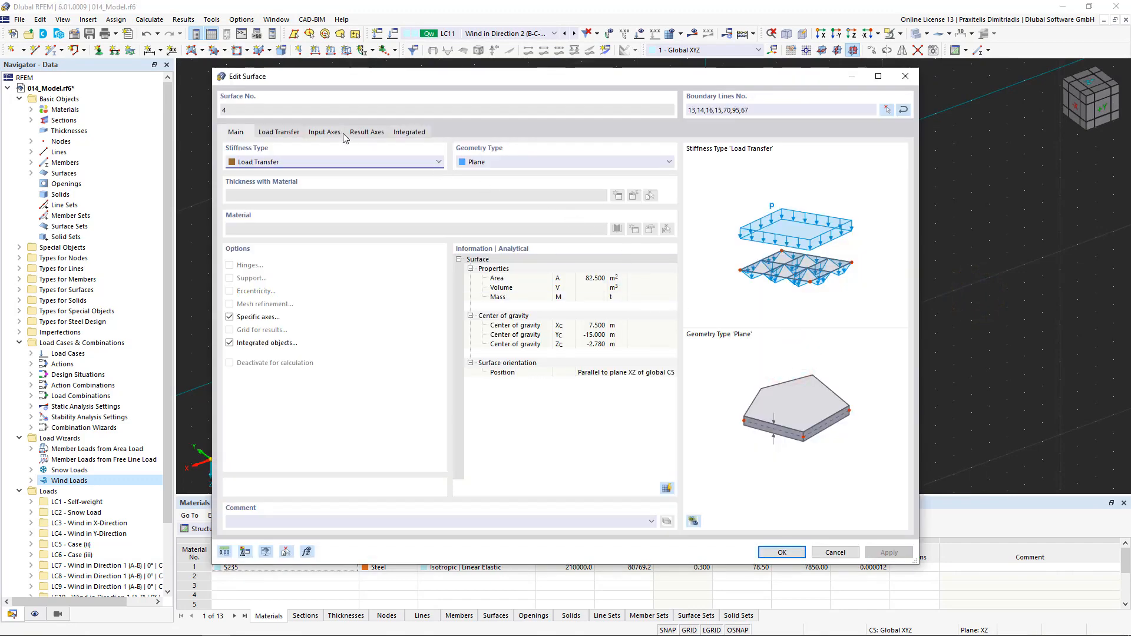
pyautogui.click(295, 131)
pyautogui.click(666, 299)
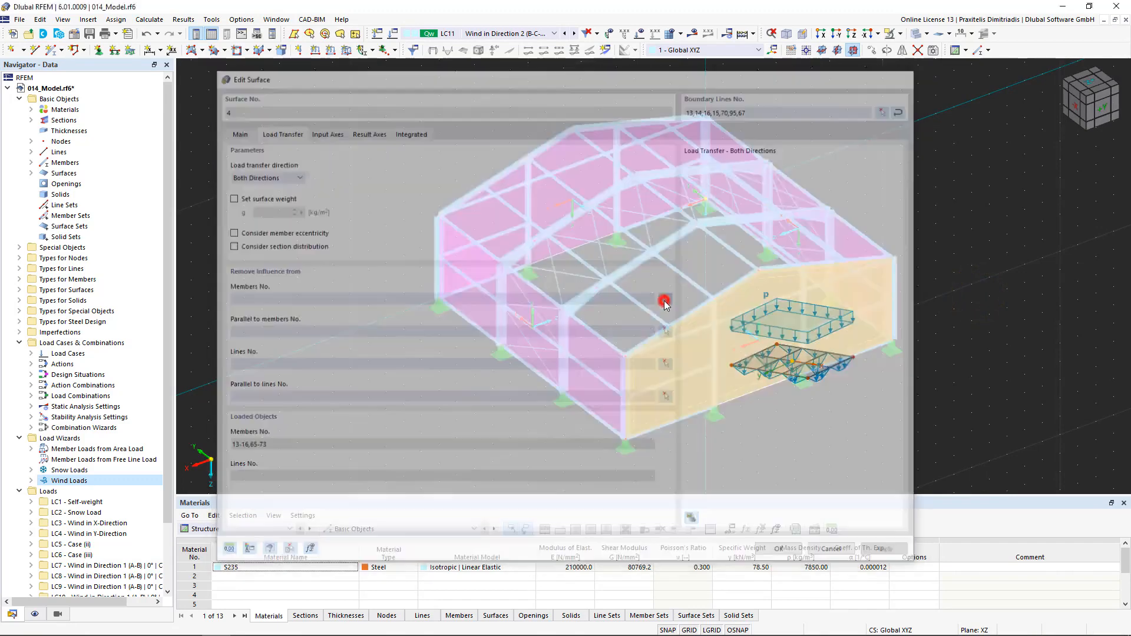
pyautogui.click(626, 392)
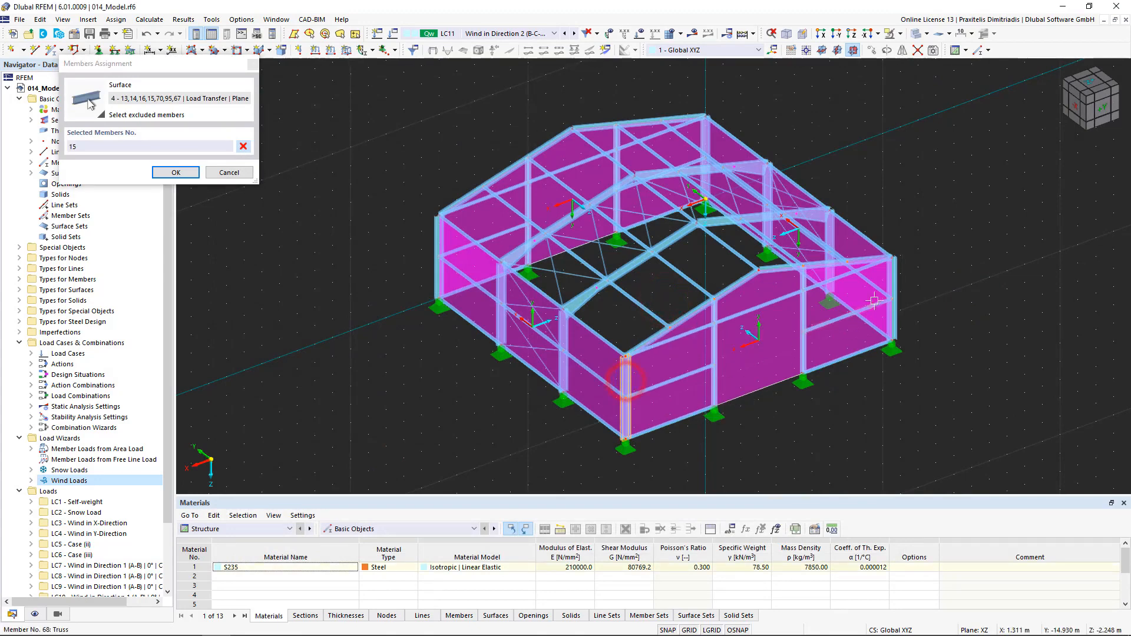
pyautogui.click(177, 173)
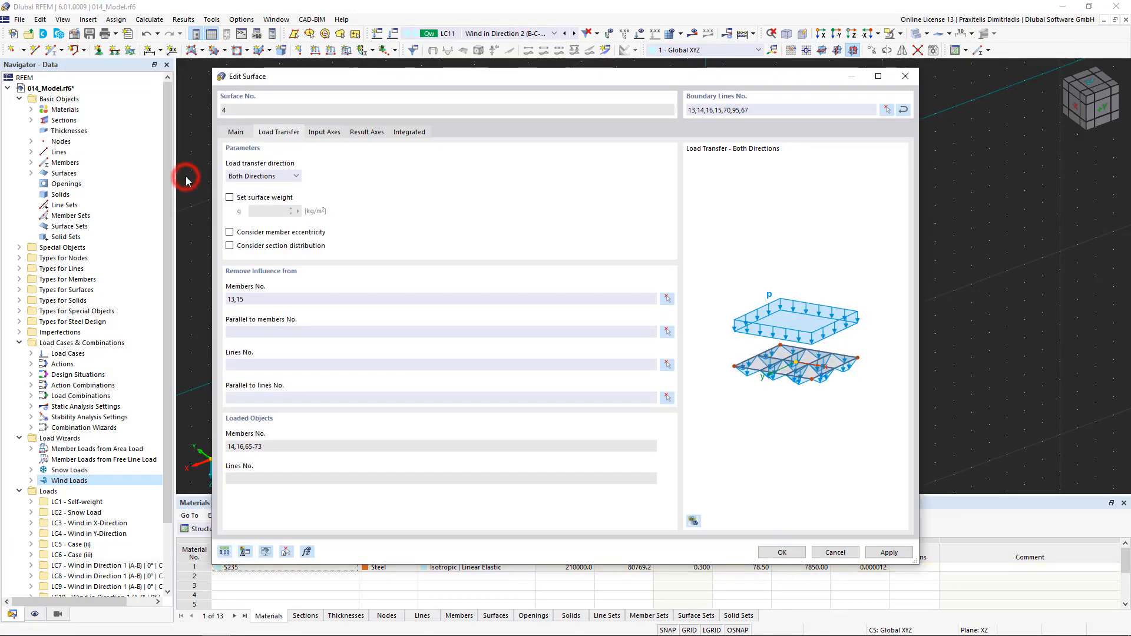
pyautogui.click(782, 553)
pyautogui.click(1066, 89)
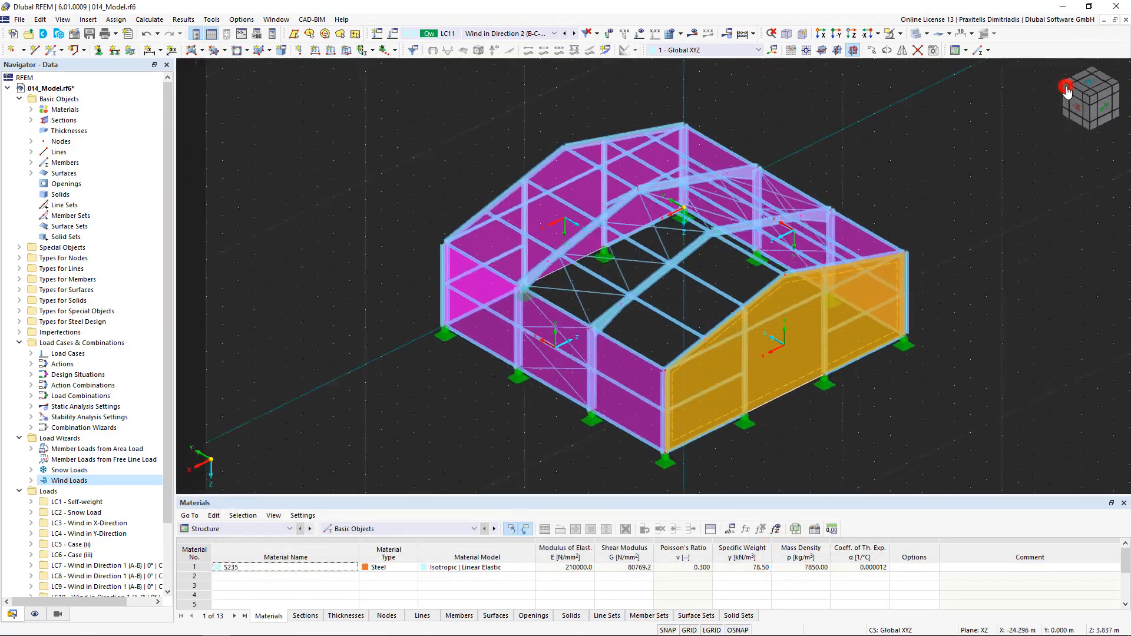
pyautogui.click(1020, 265)
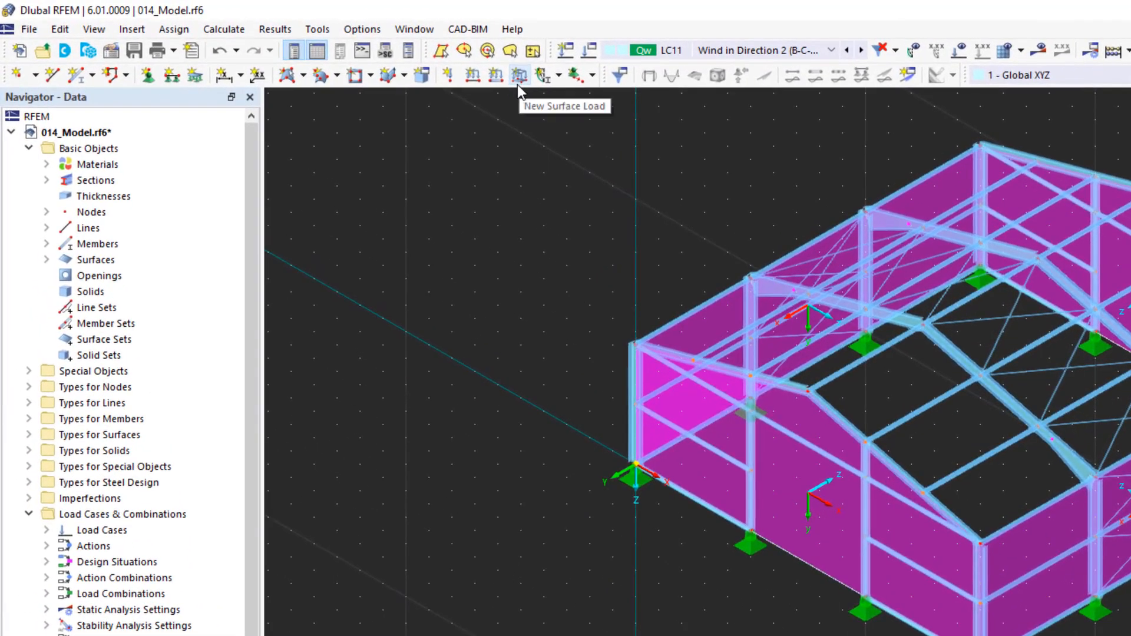
# Define a new uniform surface load of 0.2 kN/m² in load case LC3 - Wind in X-Direction, acting global in X on projected area
pyautogui.click(518, 84)
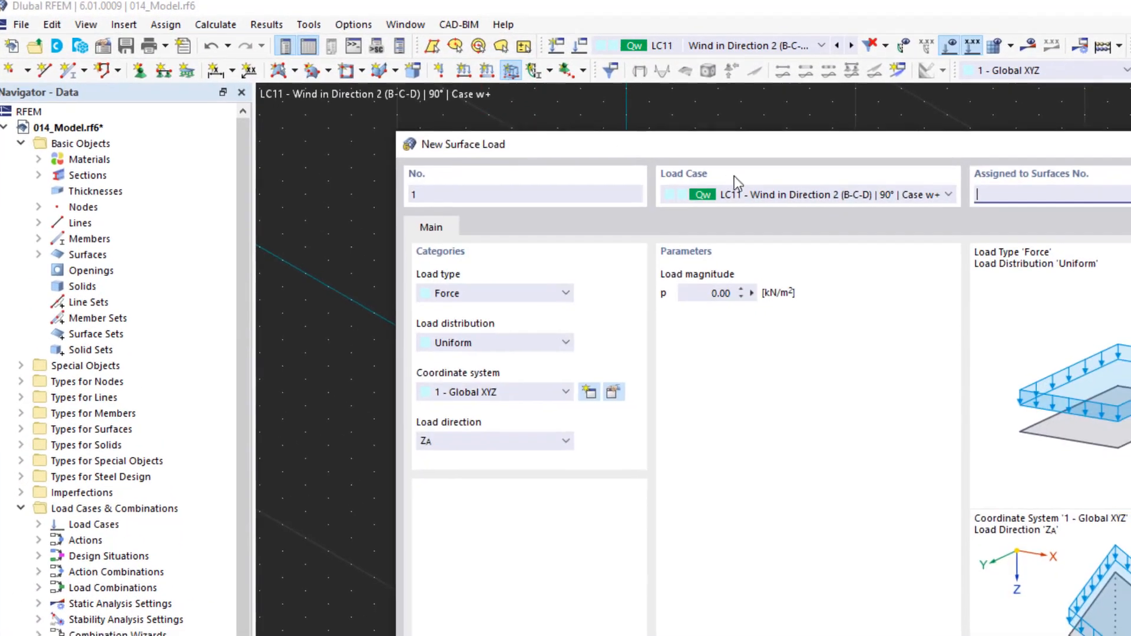
pyautogui.click(764, 201)
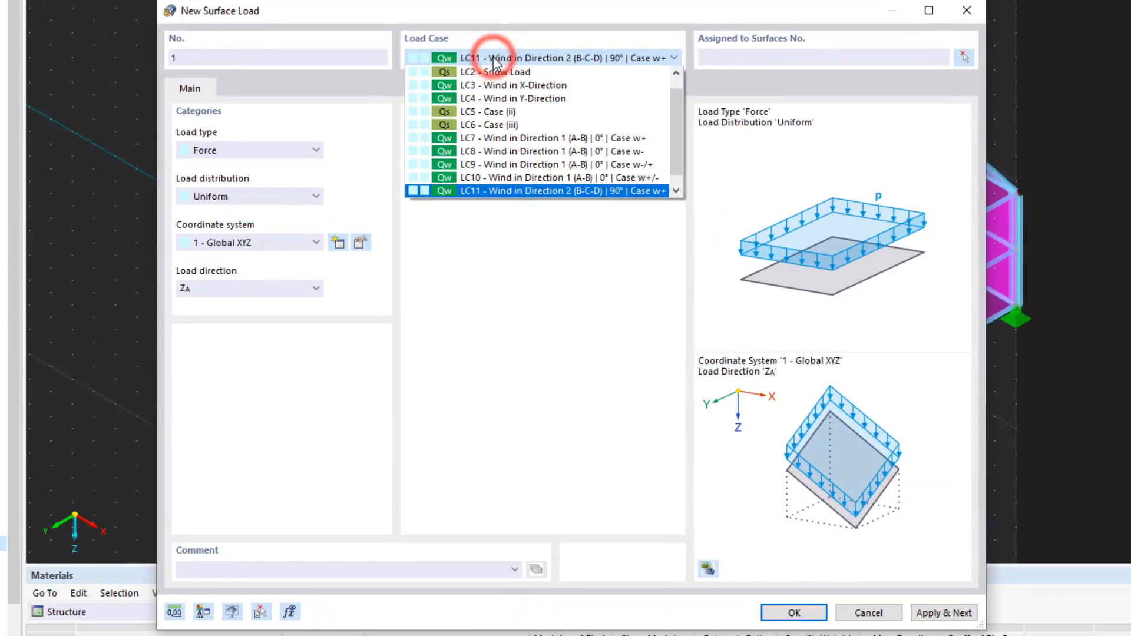
pyautogui.click(521, 85)
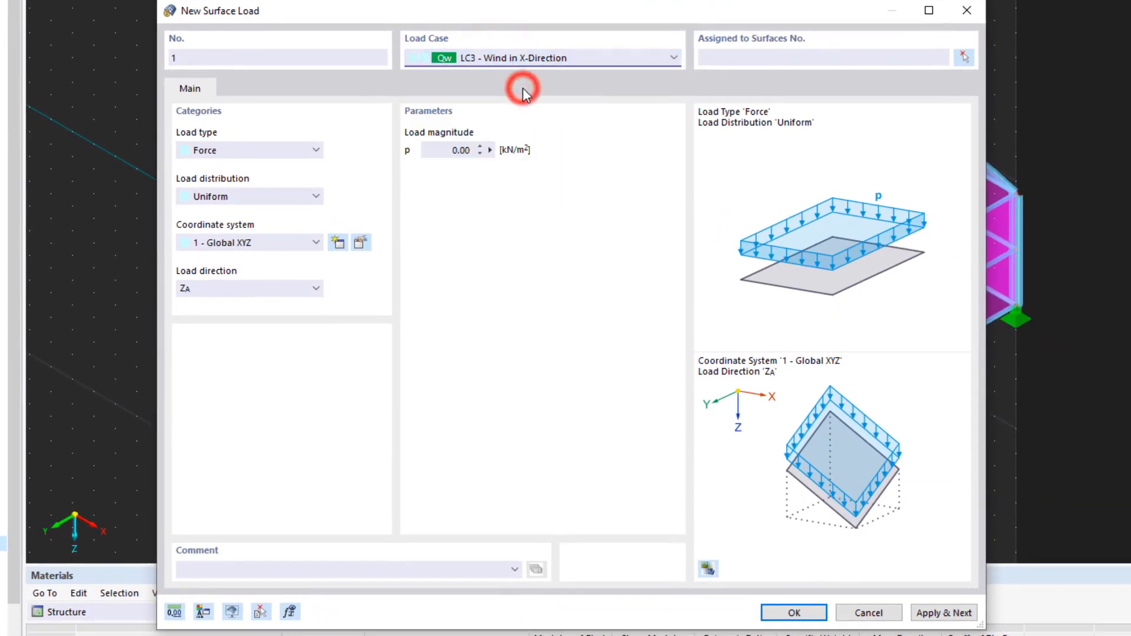
pyautogui.click(261, 289)
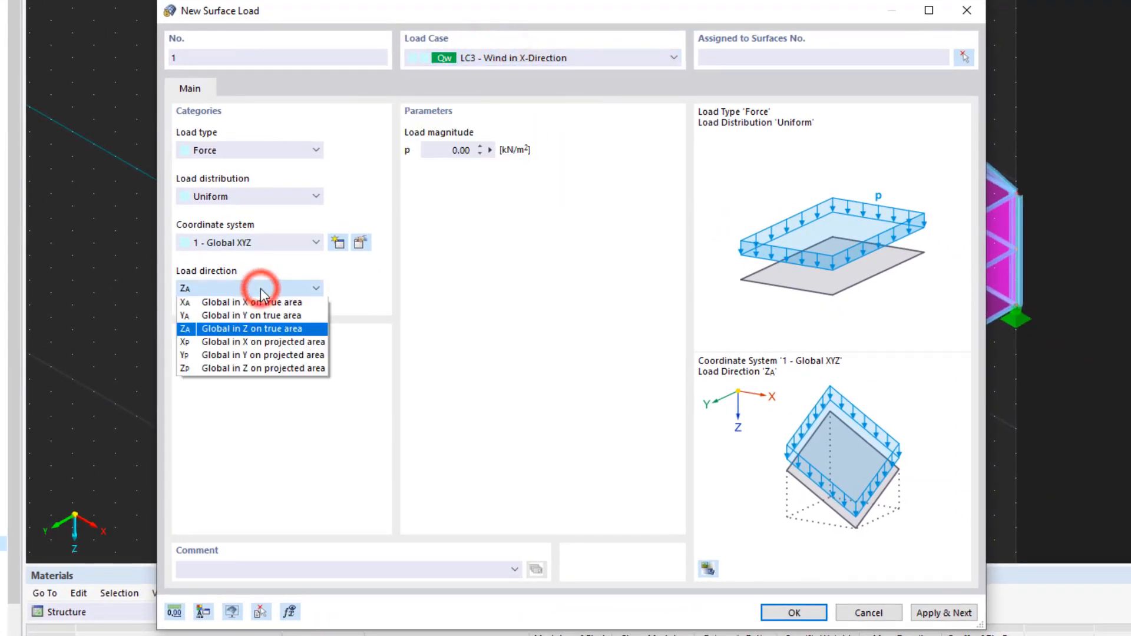
pyautogui.click(260, 342)
pyautogui.click(452, 151)
pyautogui.write('0,2')
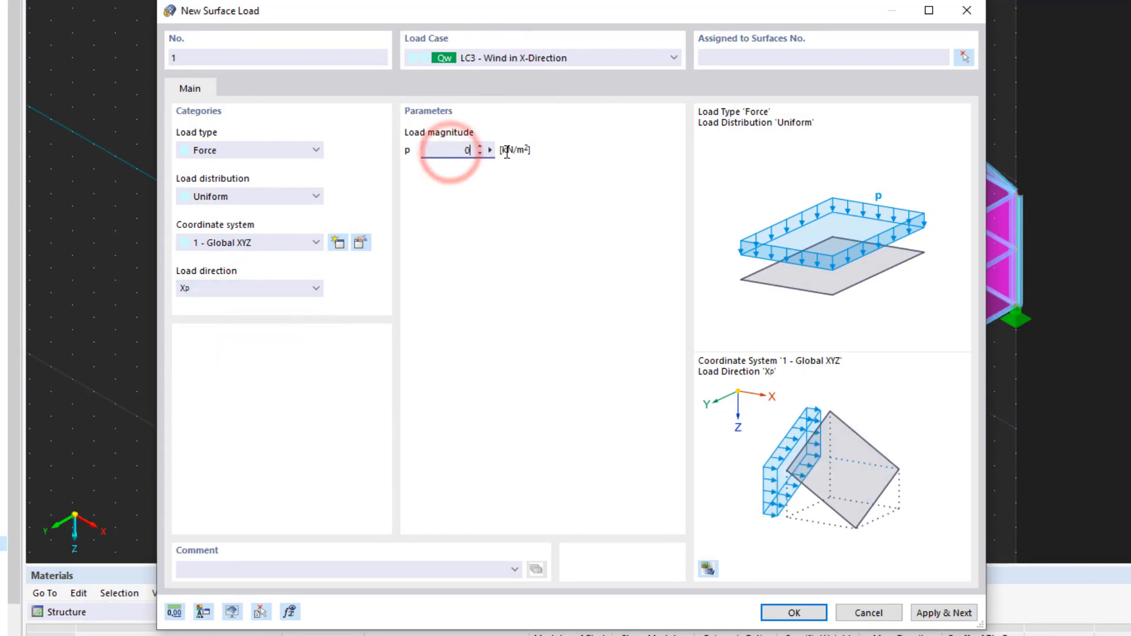
pyautogui.click(789, 613)
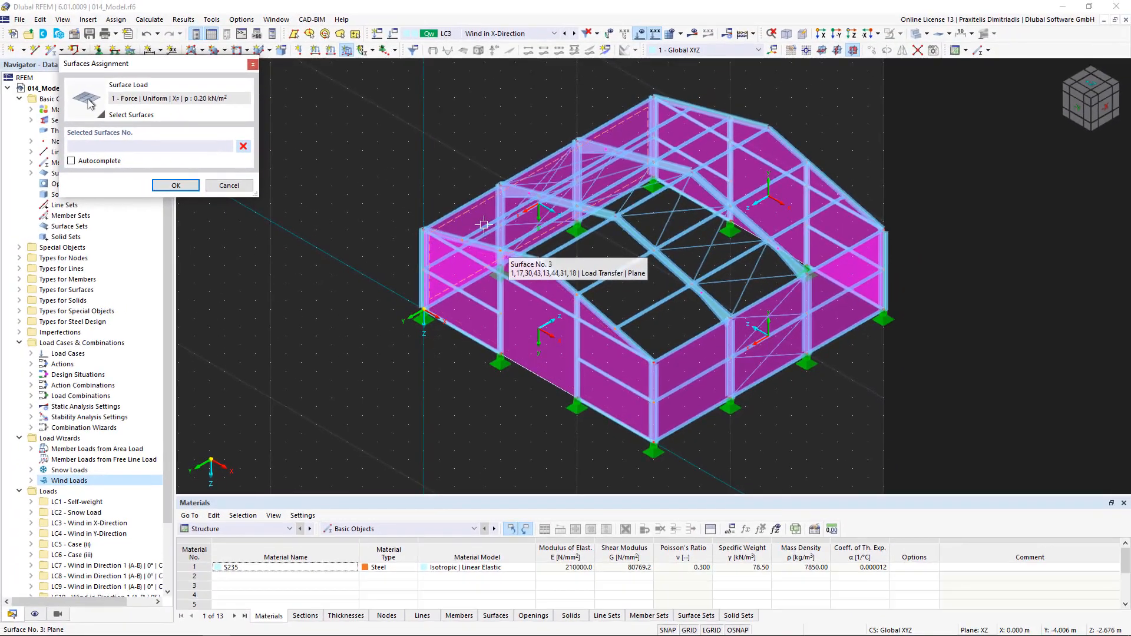
# Assign the X-direction wind surface load to both side wall surfaces
pyautogui.click(483, 225)
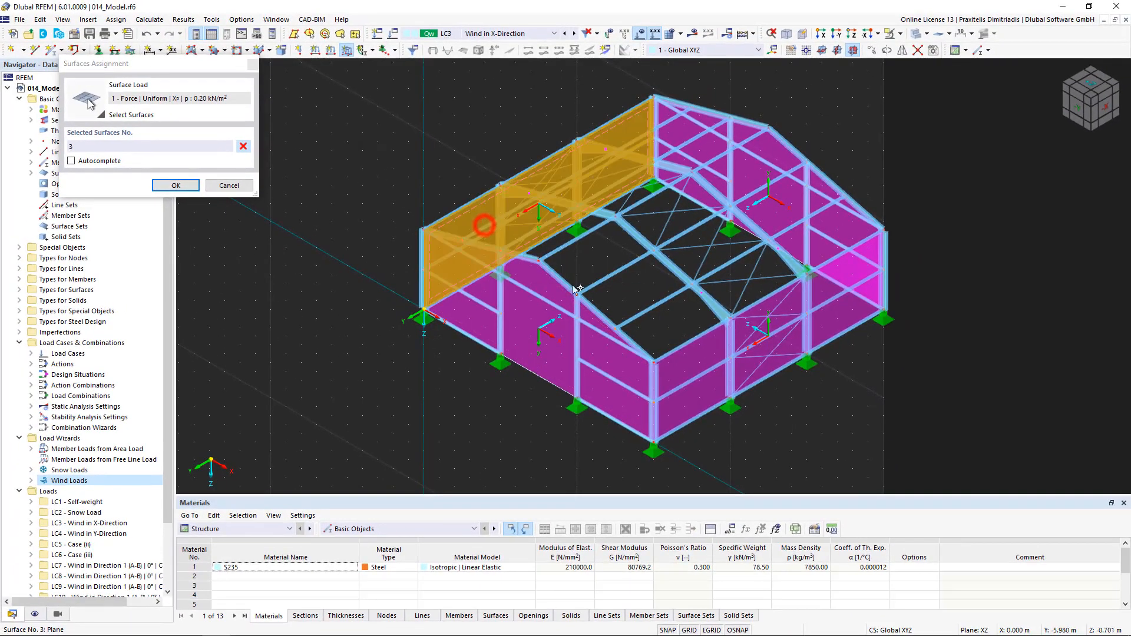
pyautogui.keyDown('ctrl'); pyautogui.click(682, 374); pyautogui.keyUp('ctrl')
pyautogui.click(175, 186)
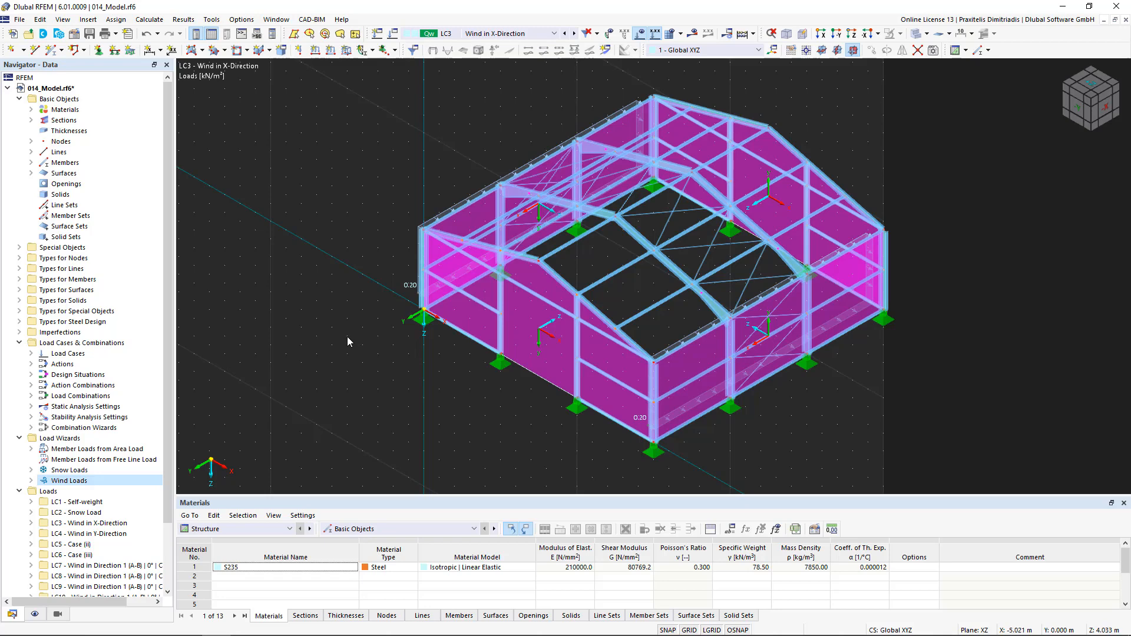
# Set the X-direction wind load magnitude on side wall surface 2 to 0.1 kN/m²
pyautogui.doubleClick(706, 327)
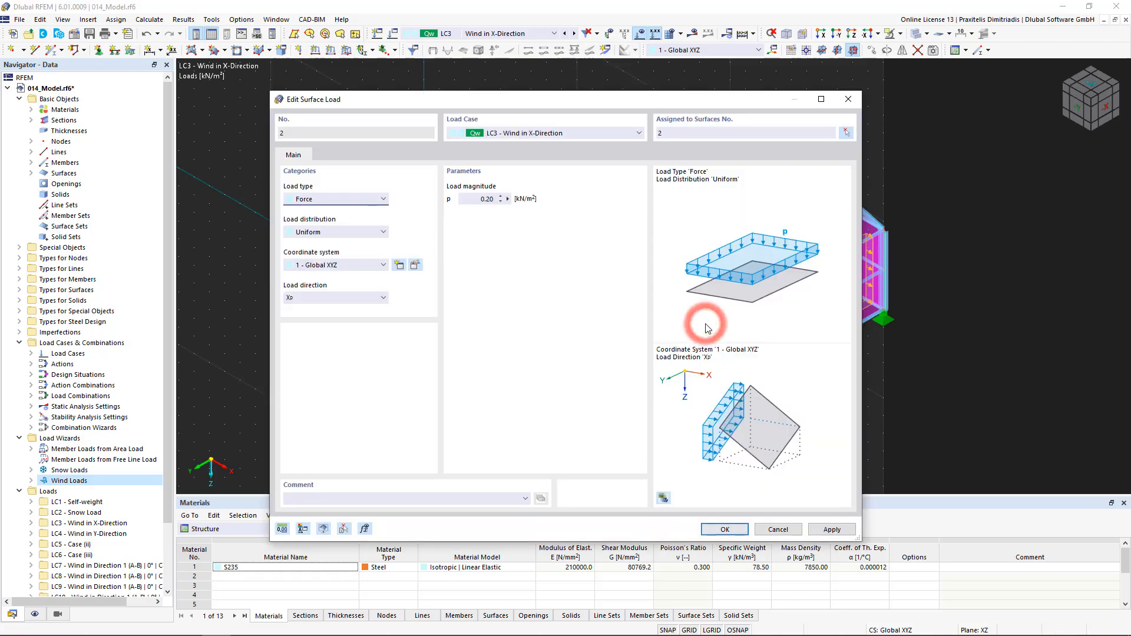
pyautogui.click(462, 200)
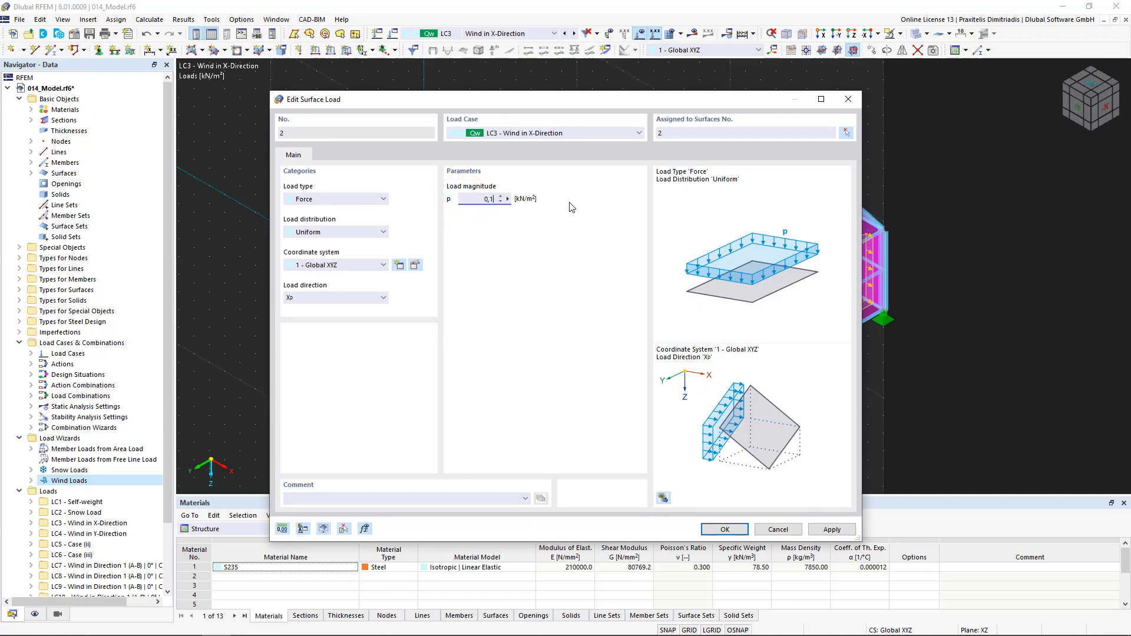
pyautogui.click(726, 530)
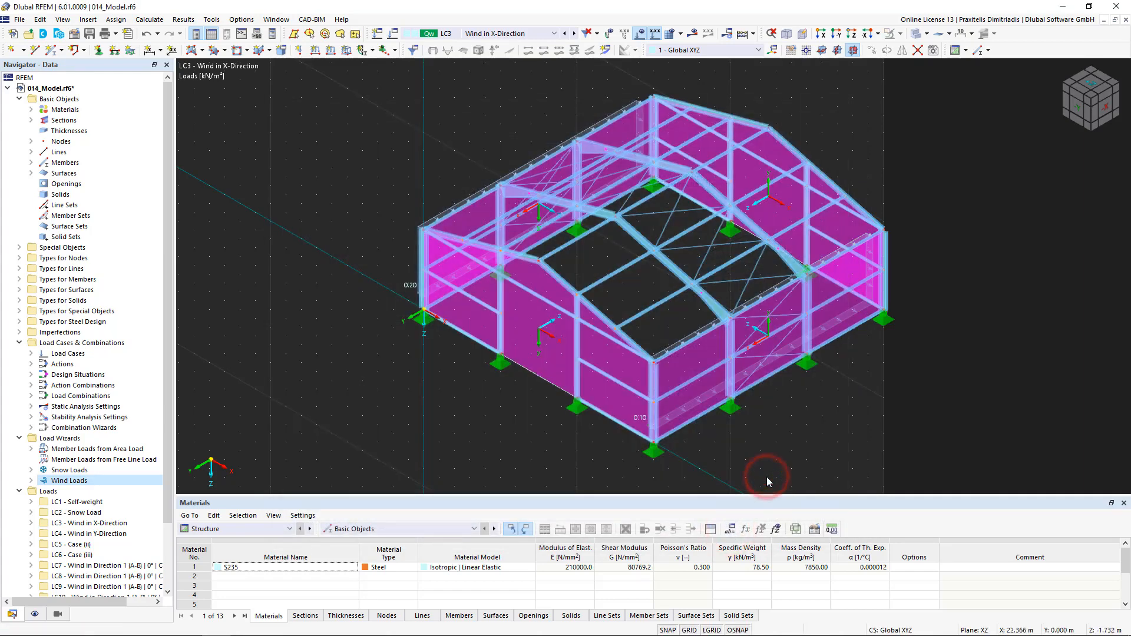
# Define a new uniform surface load of -0.2 kN/m² in load case LC4 - Wind in Y-Direction, acting global in Y on projected area
pyautogui.click(348, 51)
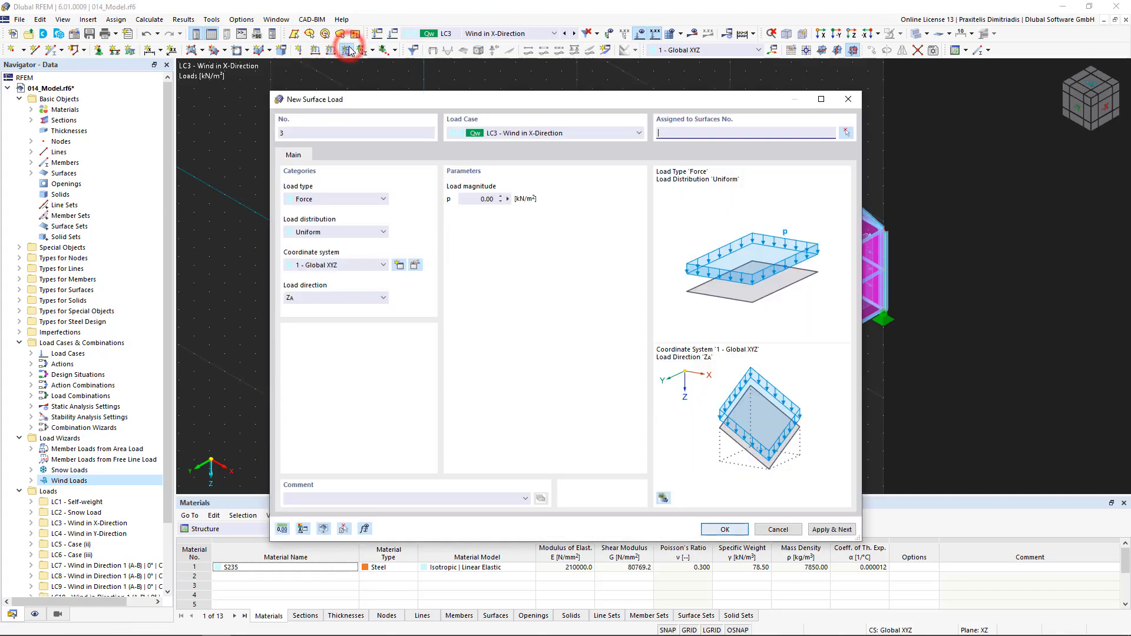
pyautogui.click(562, 133)
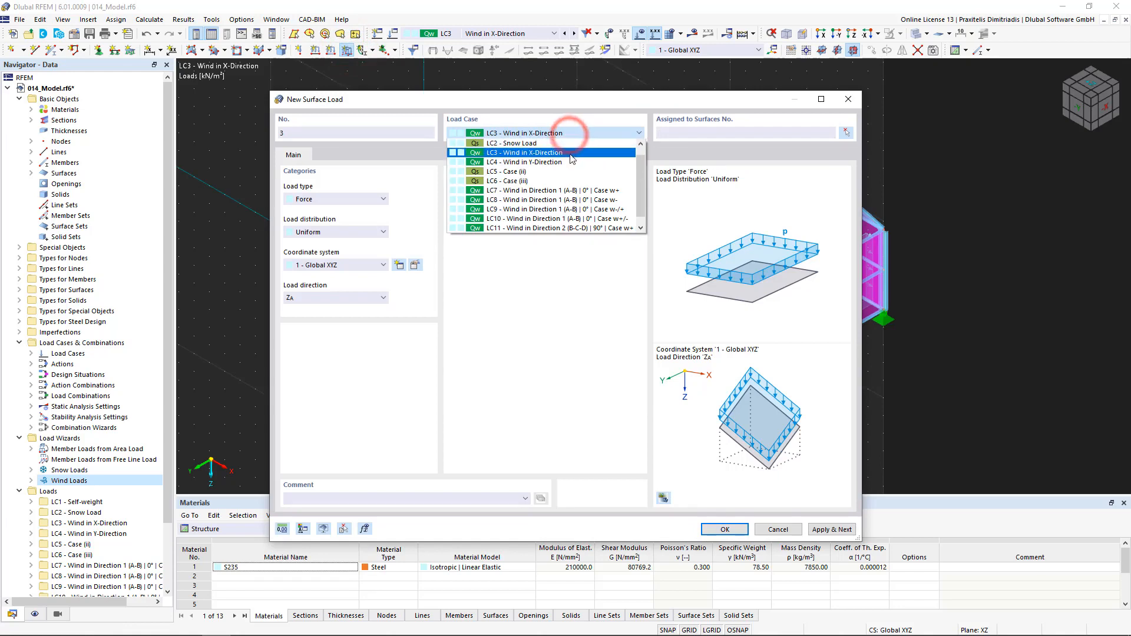
pyautogui.click(571, 163)
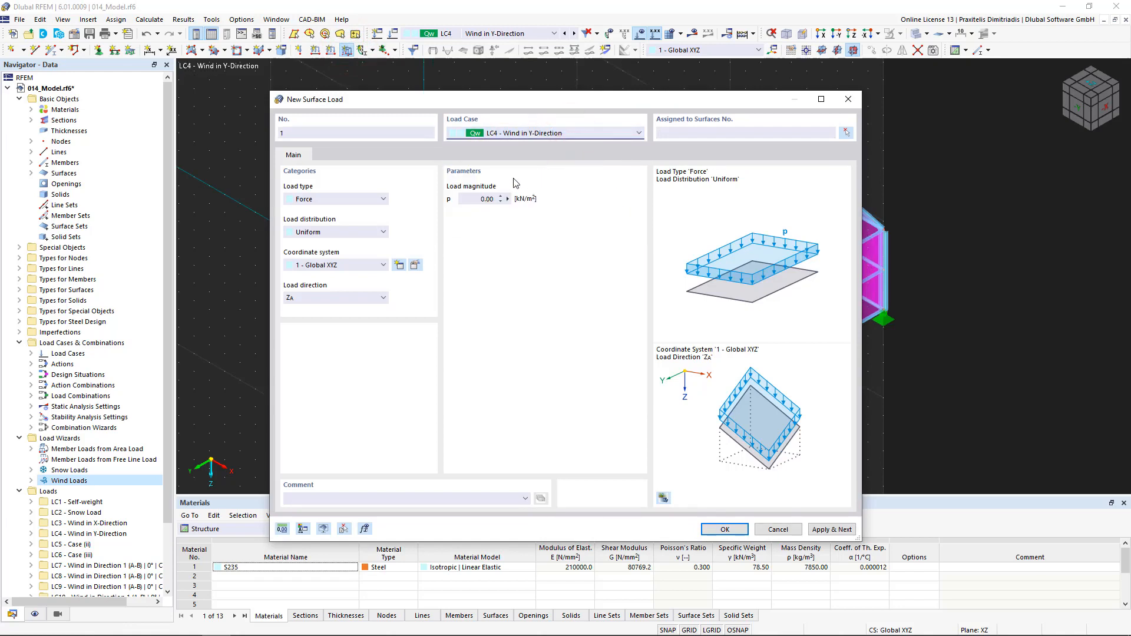
pyautogui.click(476, 199)
pyautogui.write('0,2')
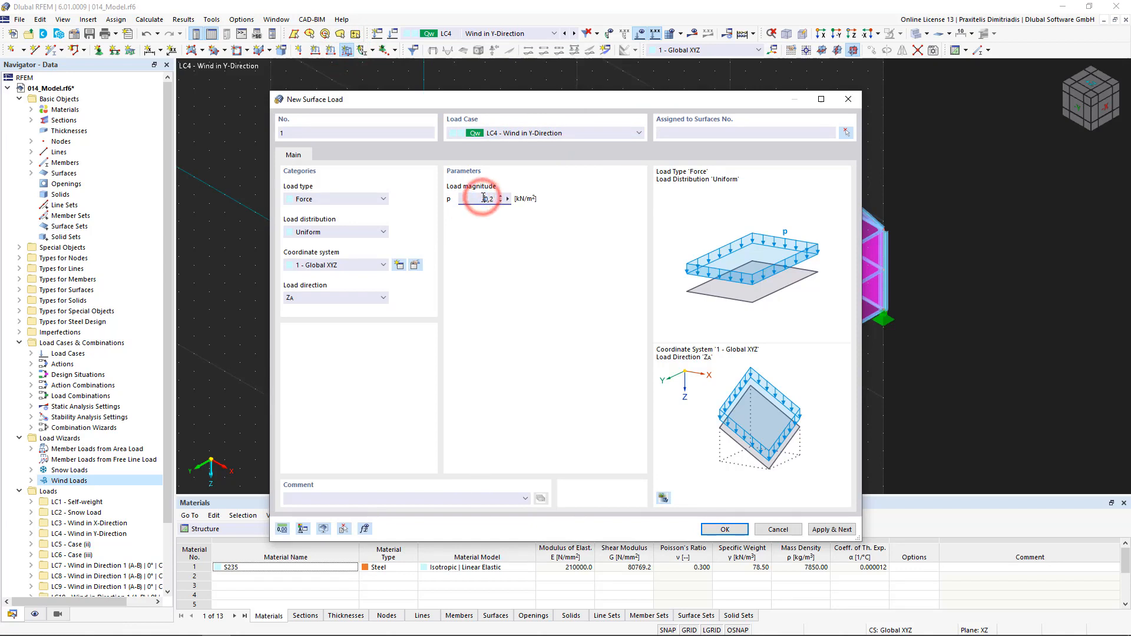
pyautogui.click(382, 298)
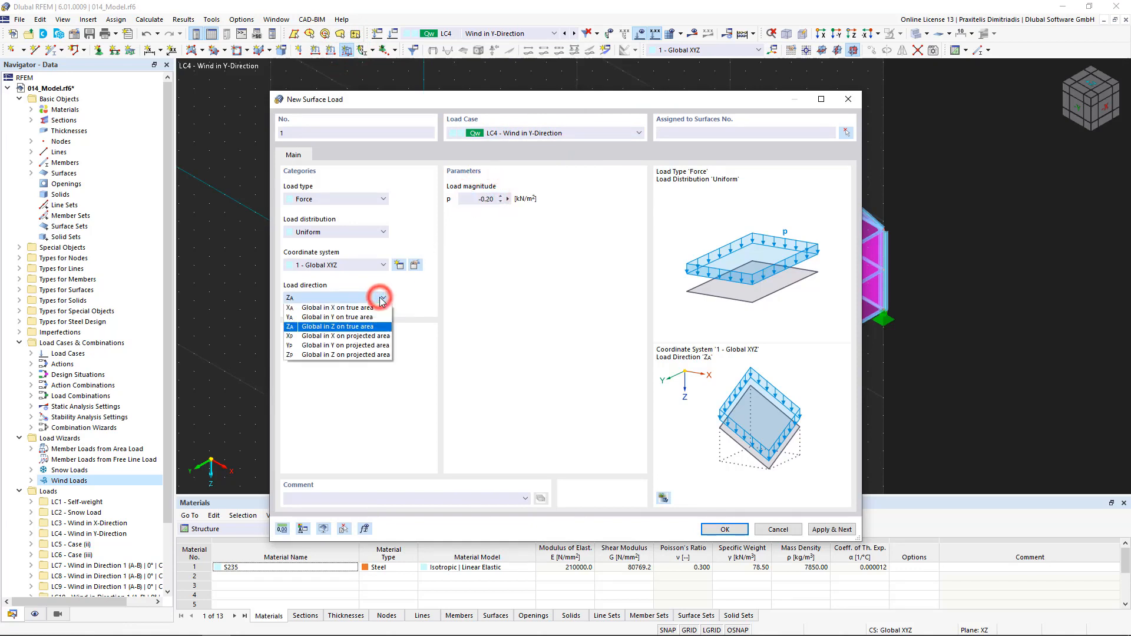
pyautogui.click(370, 347)
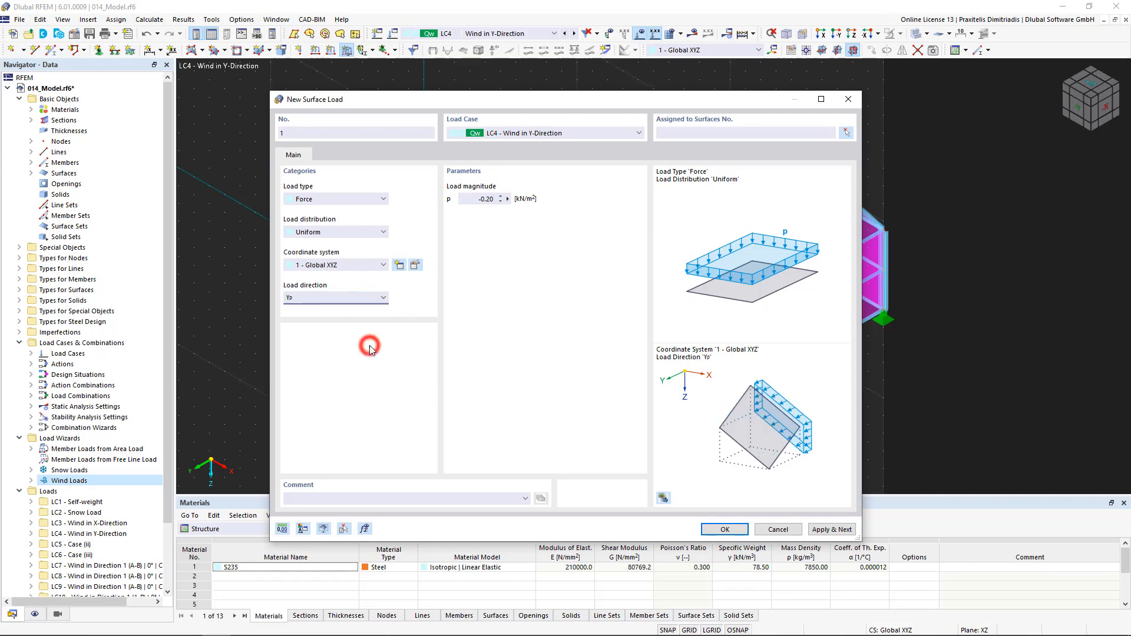
pyautogui.click(718, 529)
# Assign the Y-direction wind surface load to the front and rear gable surfaces, 1 and 4
pyautogui.click(560, 352)
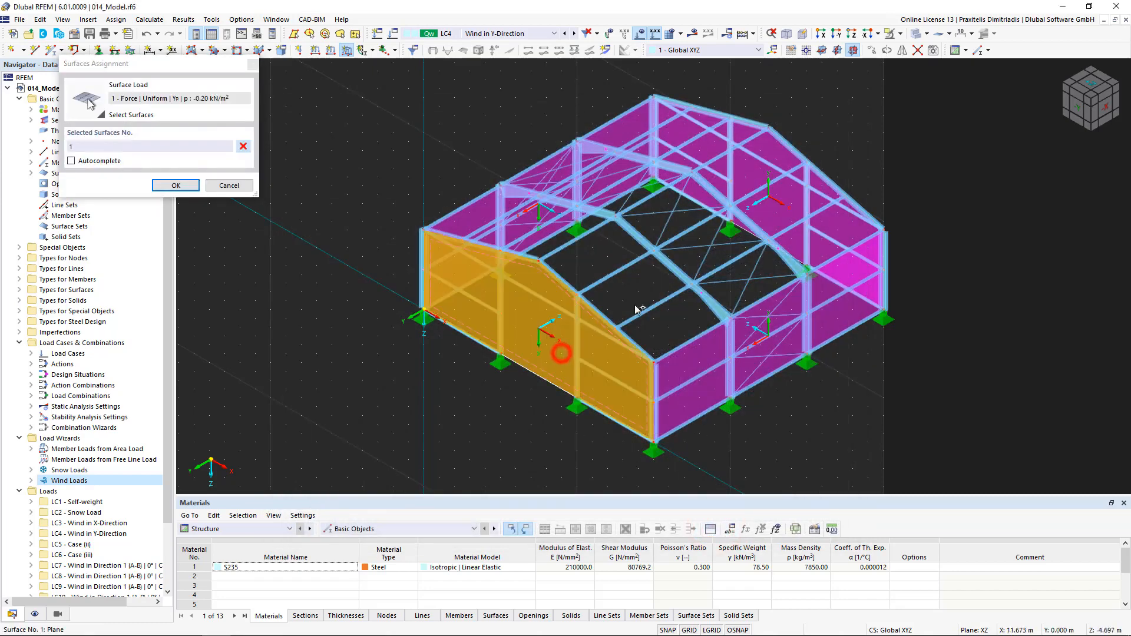
pyautogui.click(788, 204)
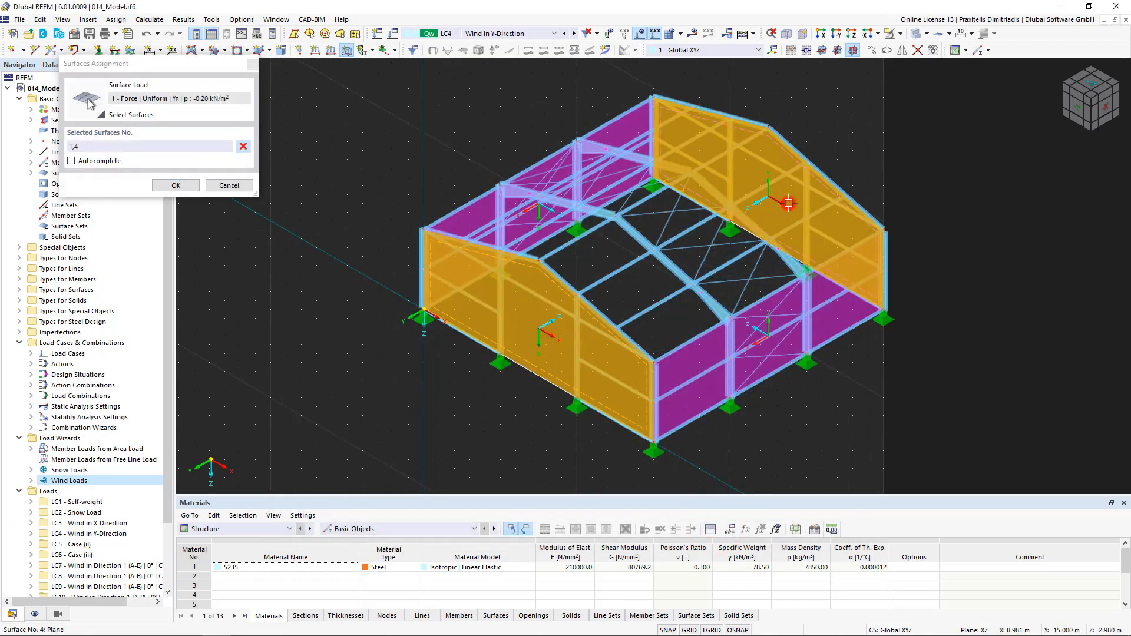
pyautogui.click(186, 186)
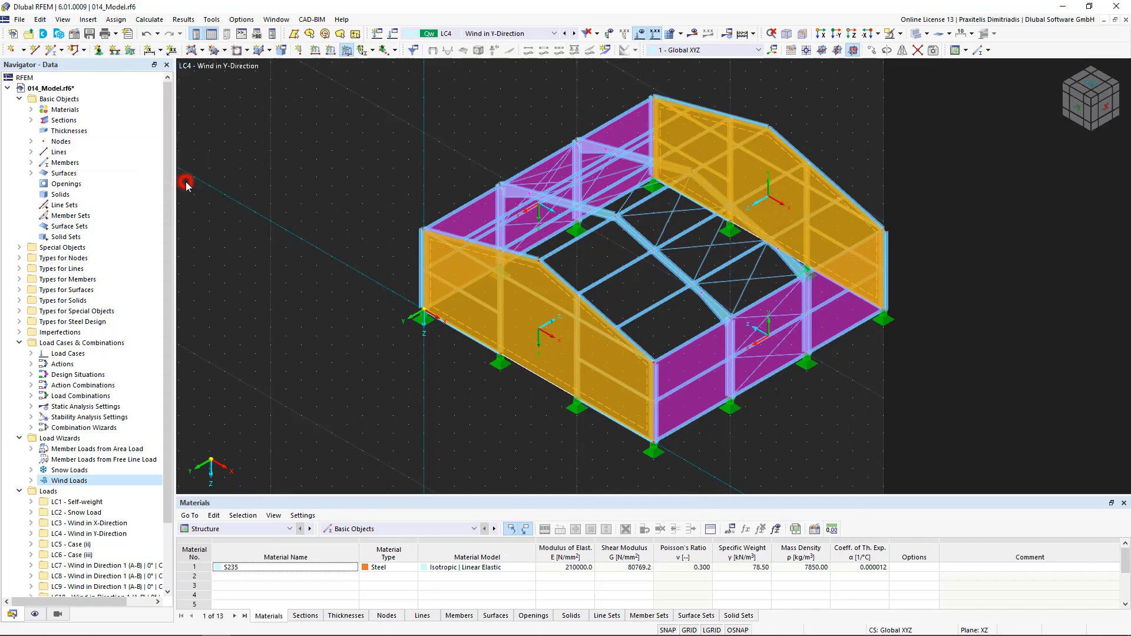
pyautogui.click(369, 166)
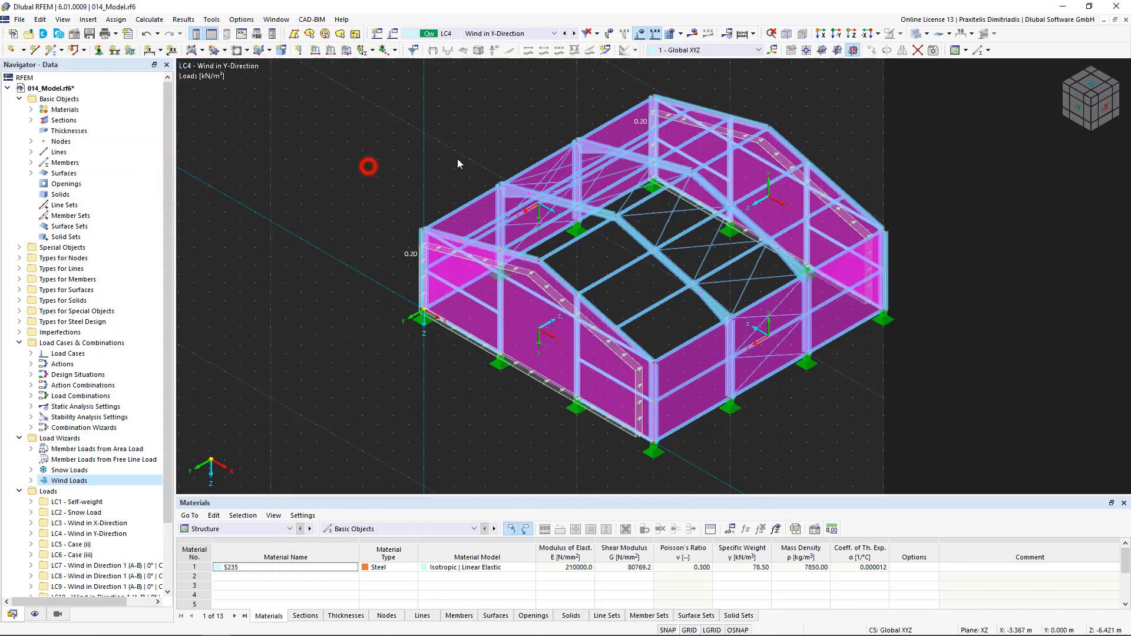
# Set the Y-direction wind load magnitude on the rear gable surface to -0.10 kN/m²
pyautogui.doubleClick(771, 158)
pyautogui.click(487, 199)
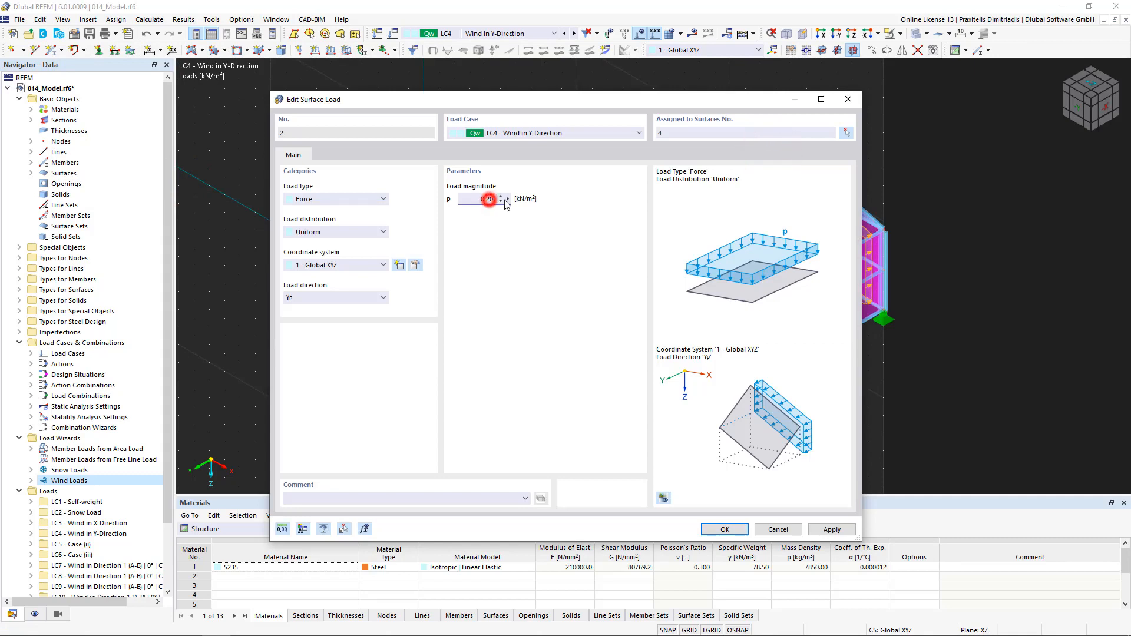
pyautogui.press('BackSpace')
pyautogui.click(727, 530)
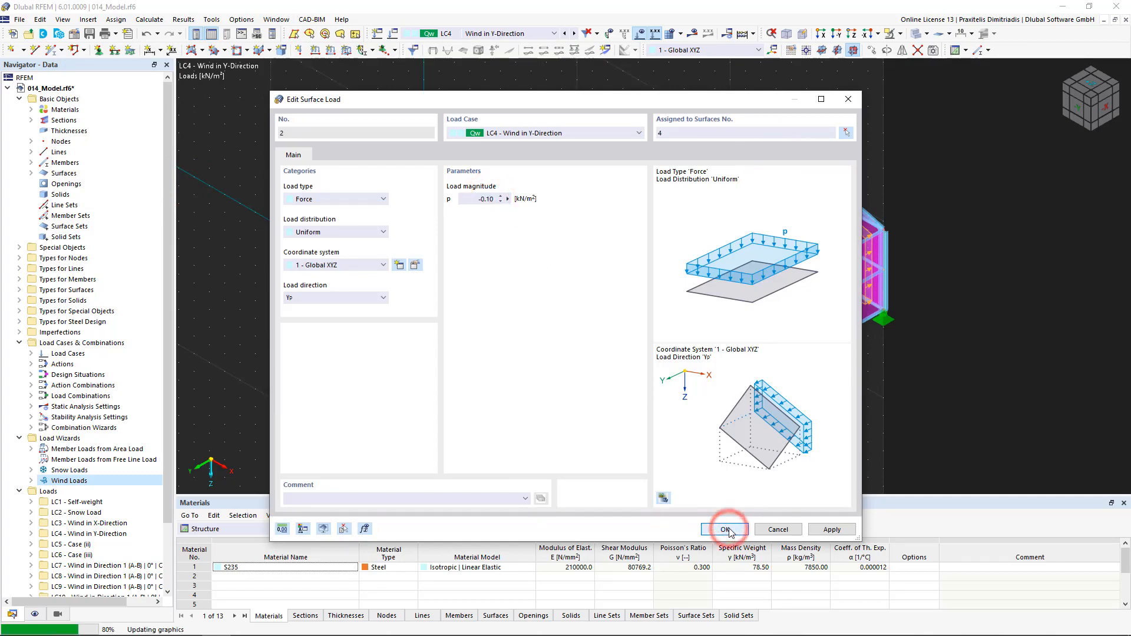
pyautogui.click(788, 454)
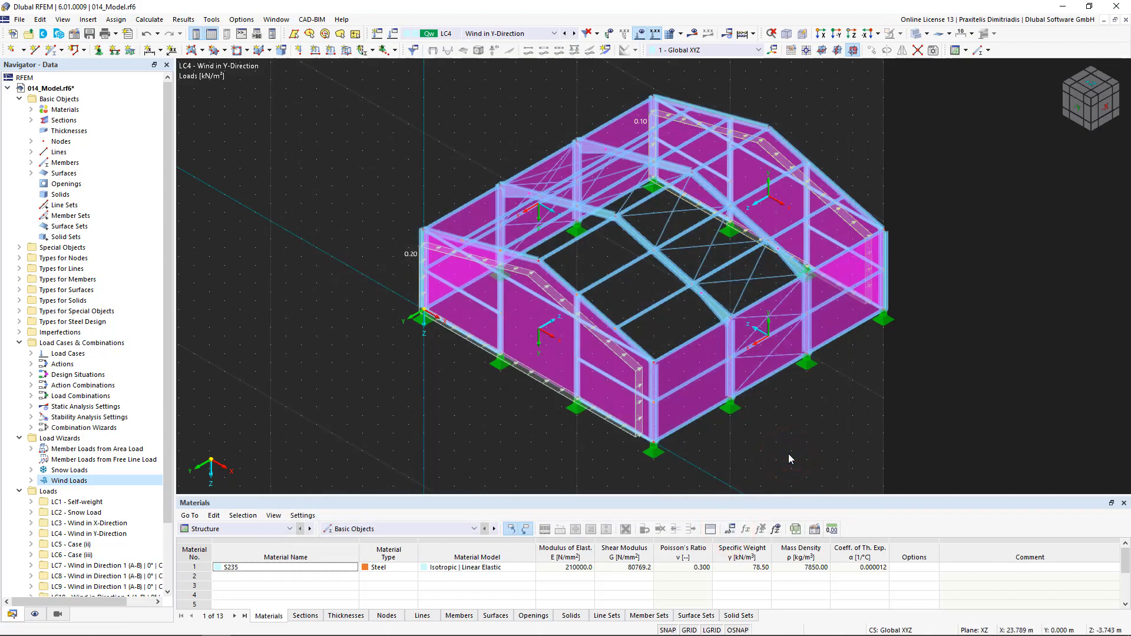
# Add the loads of LC3 - Wind in X-Direction to the existing load case LC7, wind direction 1, Case w+
pyautogui.click(32, 353)
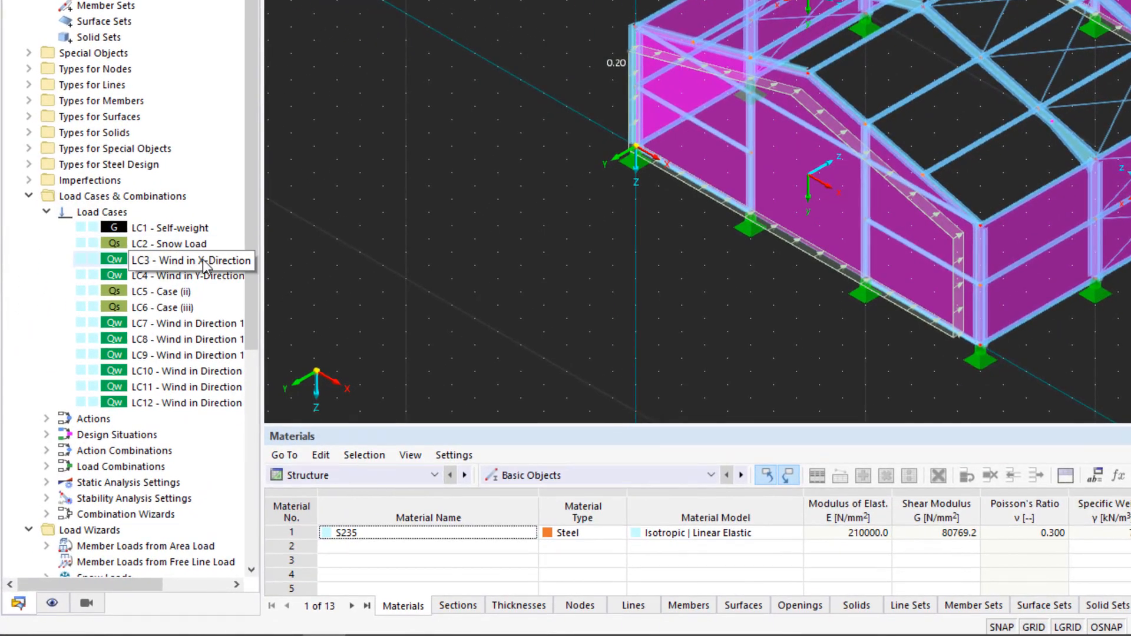
pyautogui.rightClick(203, 259)
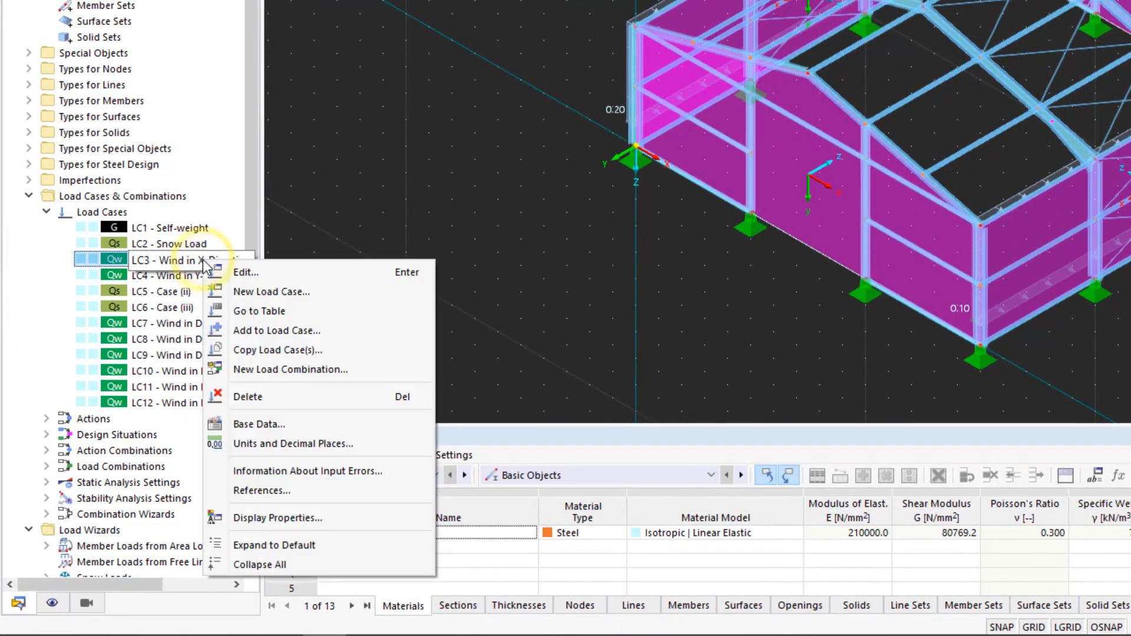
pyautogui.click(348, 332)
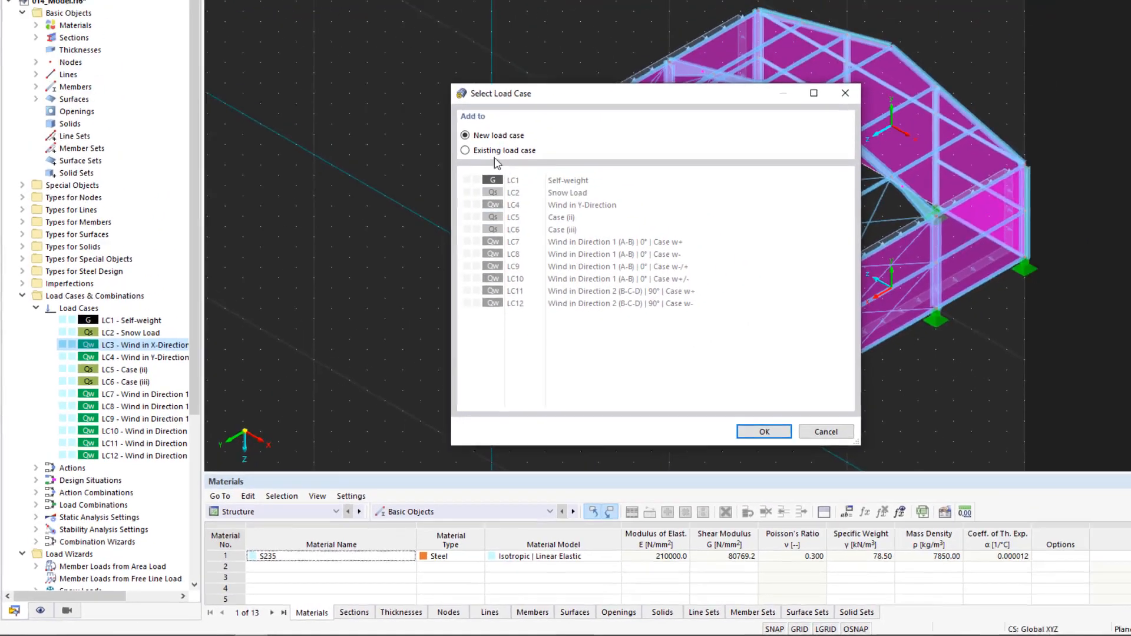
pyautogui.click(643, 7)
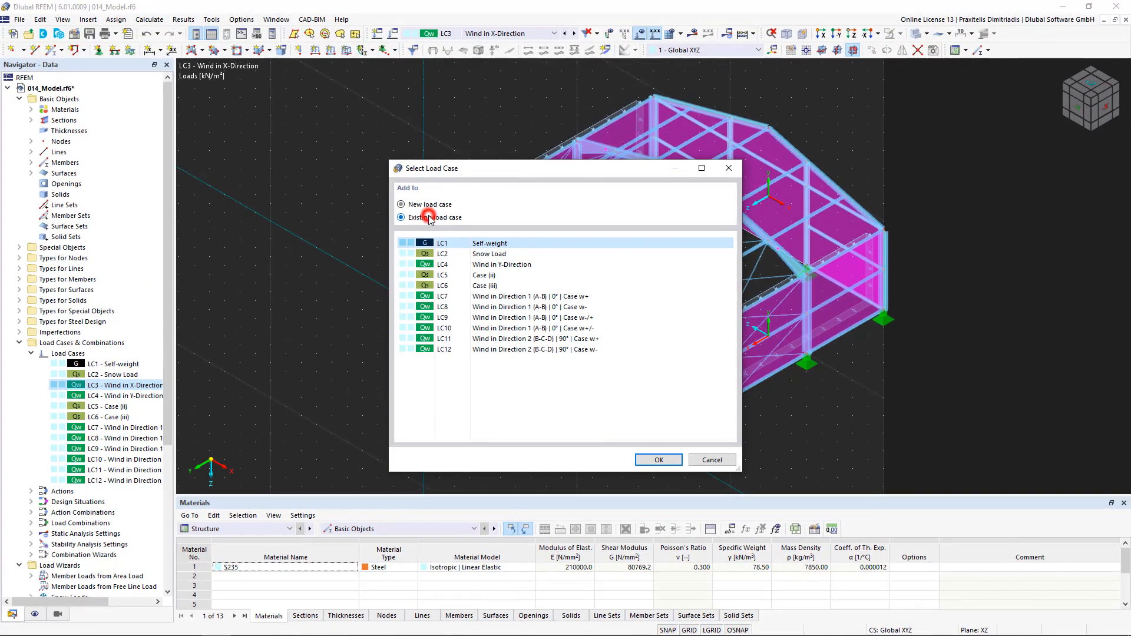
pyautogui.click(562, 296)
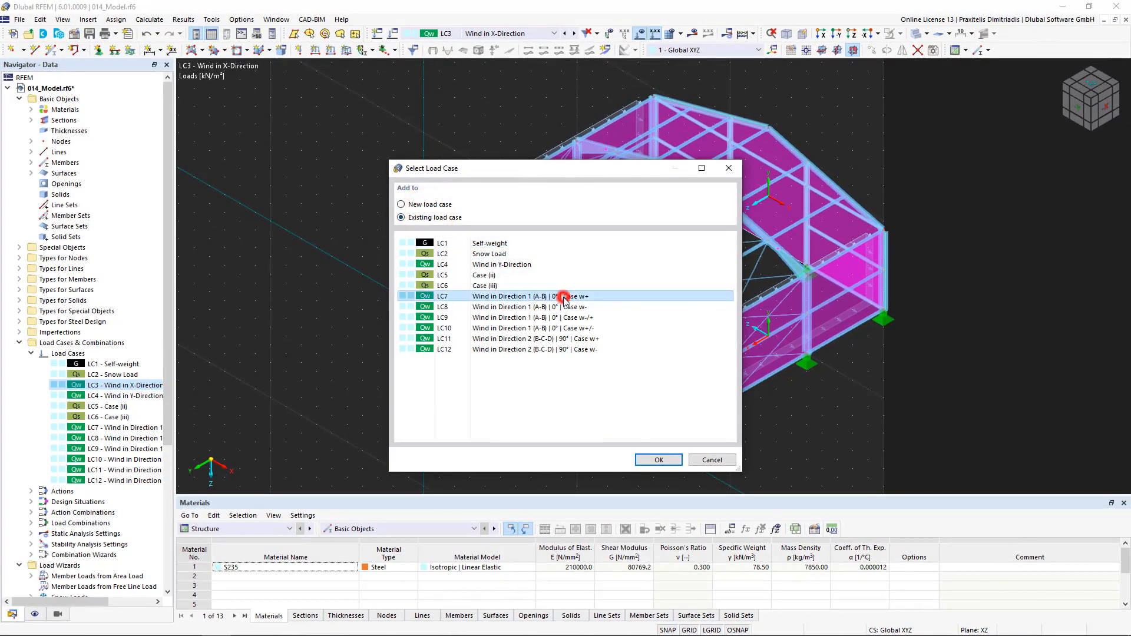
pyautogui.click(656, 460)
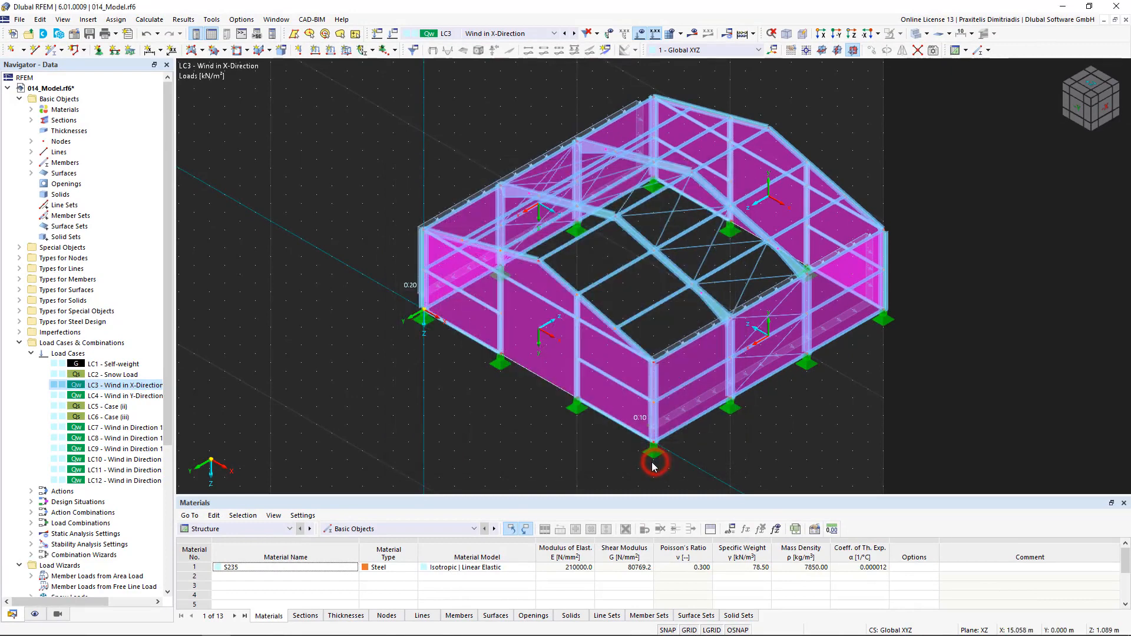
# Add the LC3 X-direction wind loads to the existing load case LC8, wind direction 1, Case w-
pyautogui.rightClick(123, 390)
pyautogui.click(169, 427)
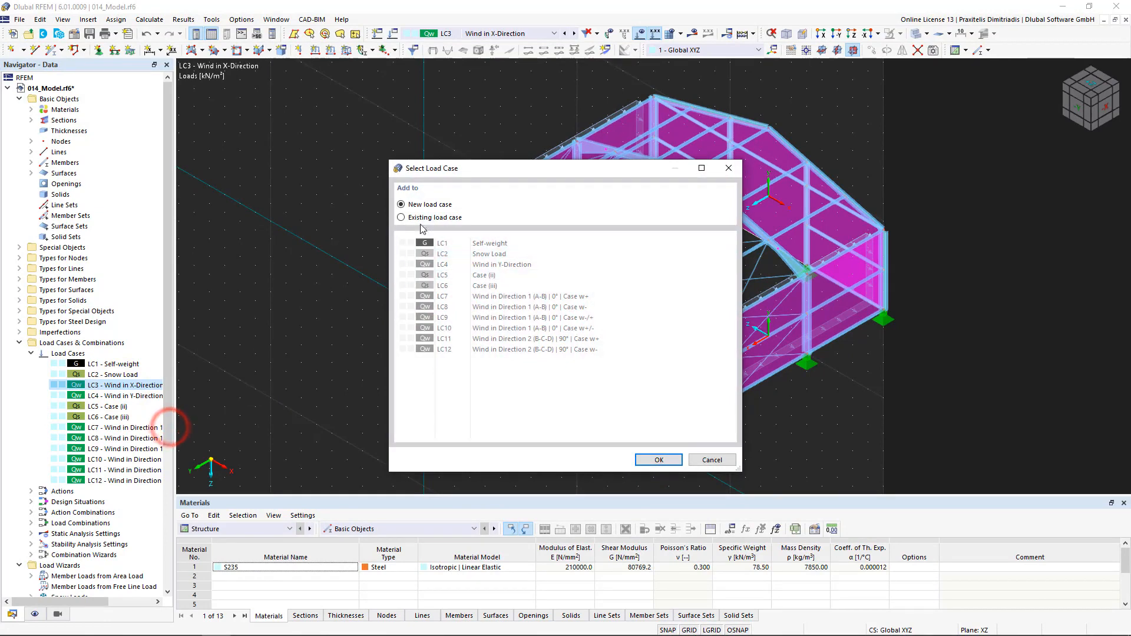
pyautogui.click(401, 217)
pyautogui.click(557, 307)
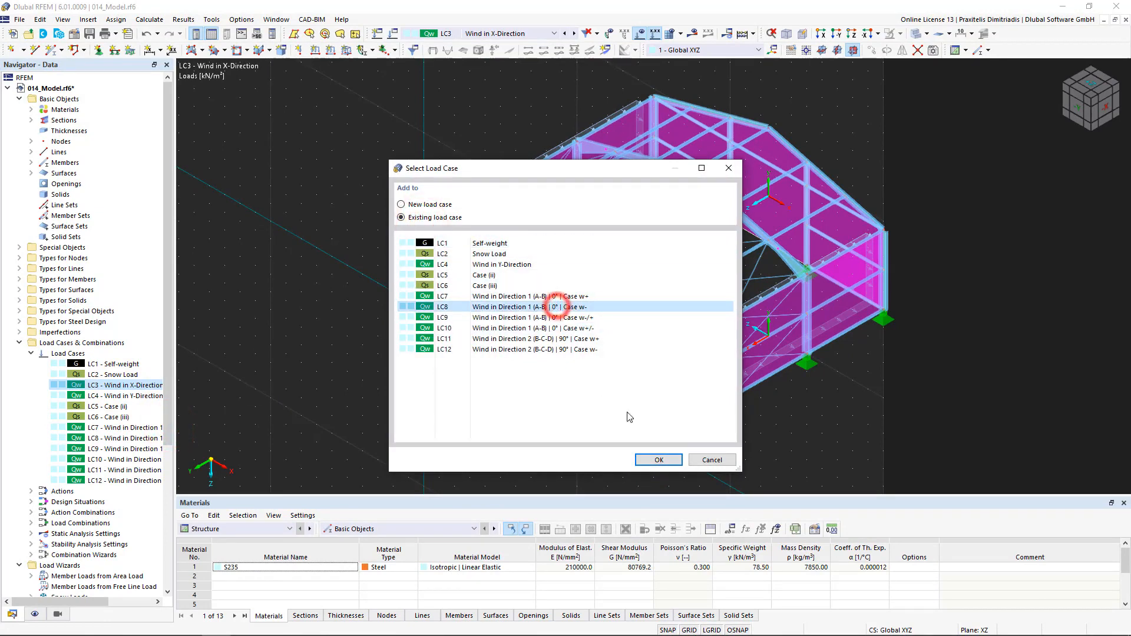
pyautogui.click(656, 460)
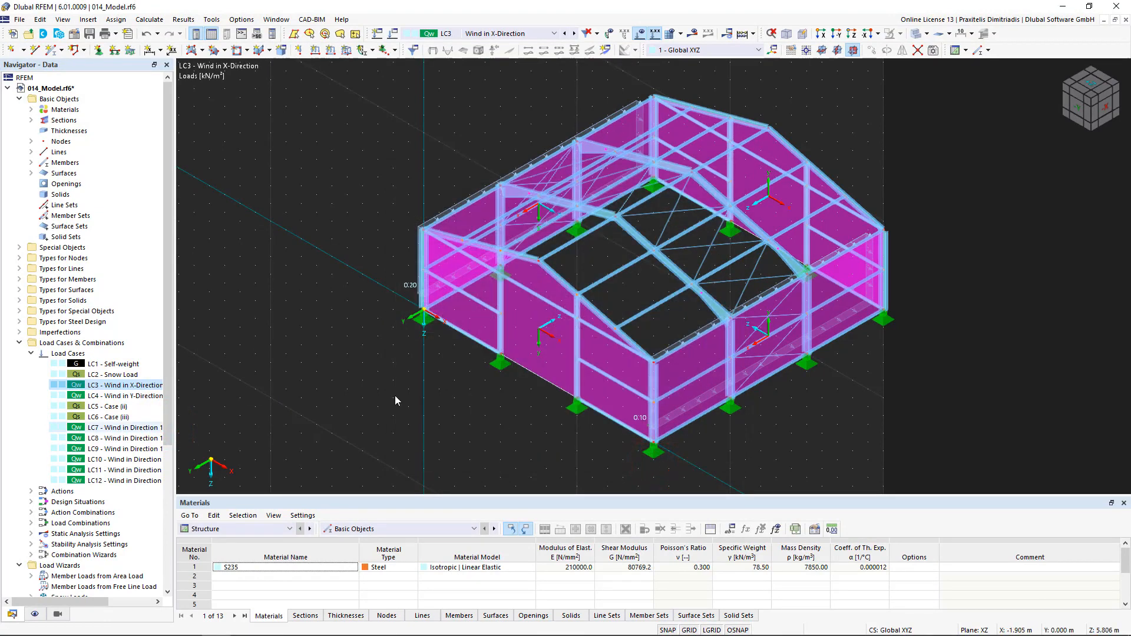
# Add the LC3 X-direction wind loads to the existing load case LC9, wind direction 1, Case w-/+
pyautogui.rightClick(137, 383)
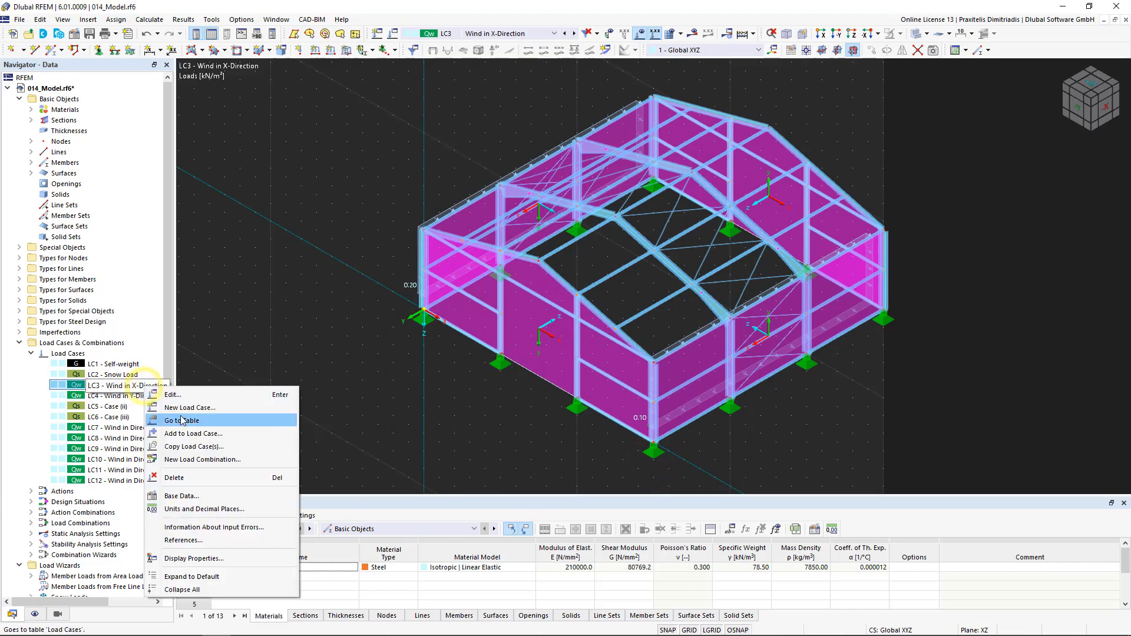
pyautogui.click(197, 434)
pyautogui.click(401, 217)
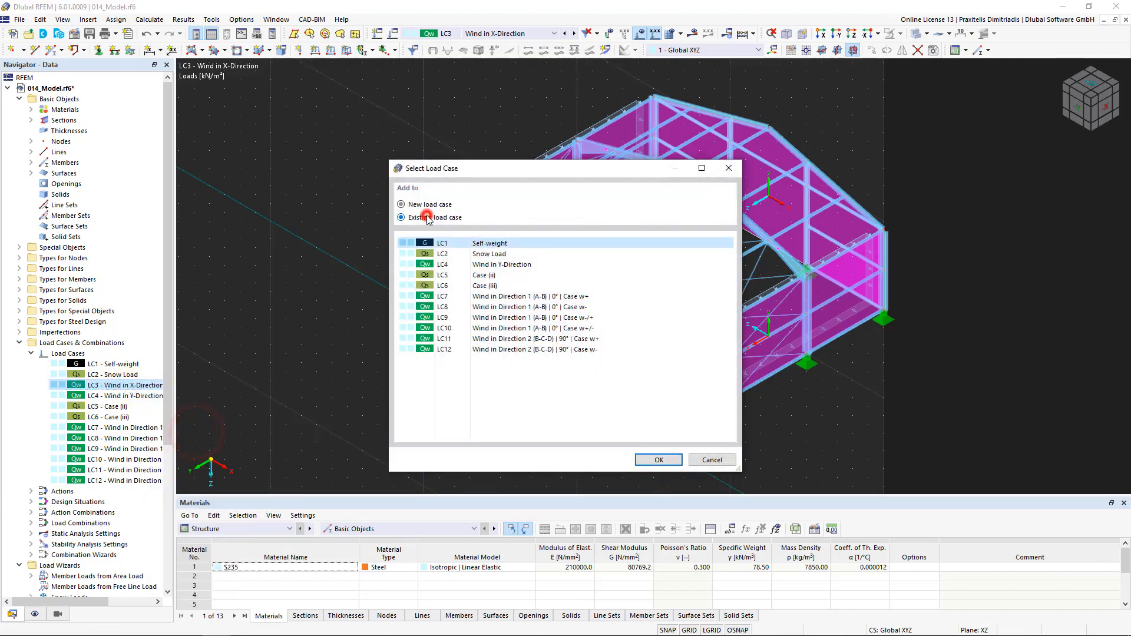
pyautogui.click(569, 317)
pyautogui.click(658, 459)
# Add the LC3 X-direction wind loads to the existing load case LC10, wind direction 1, Case w+/-
pyautogui.rightClick(152, 385)
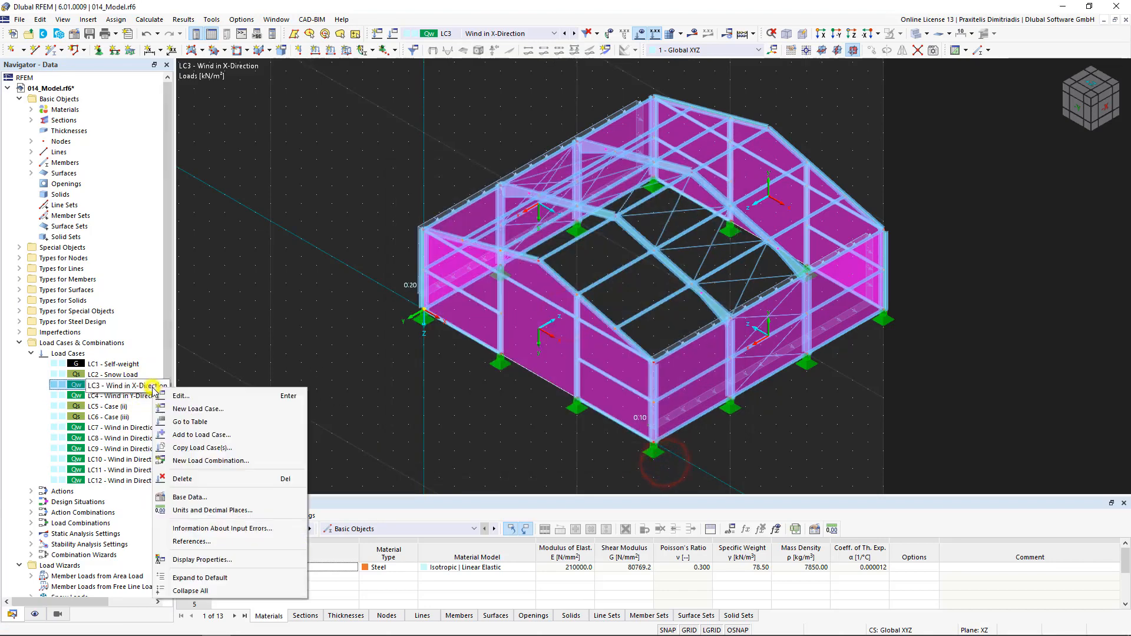
pyautogui.click(207, 435)
pyautogui.click(433, 217)
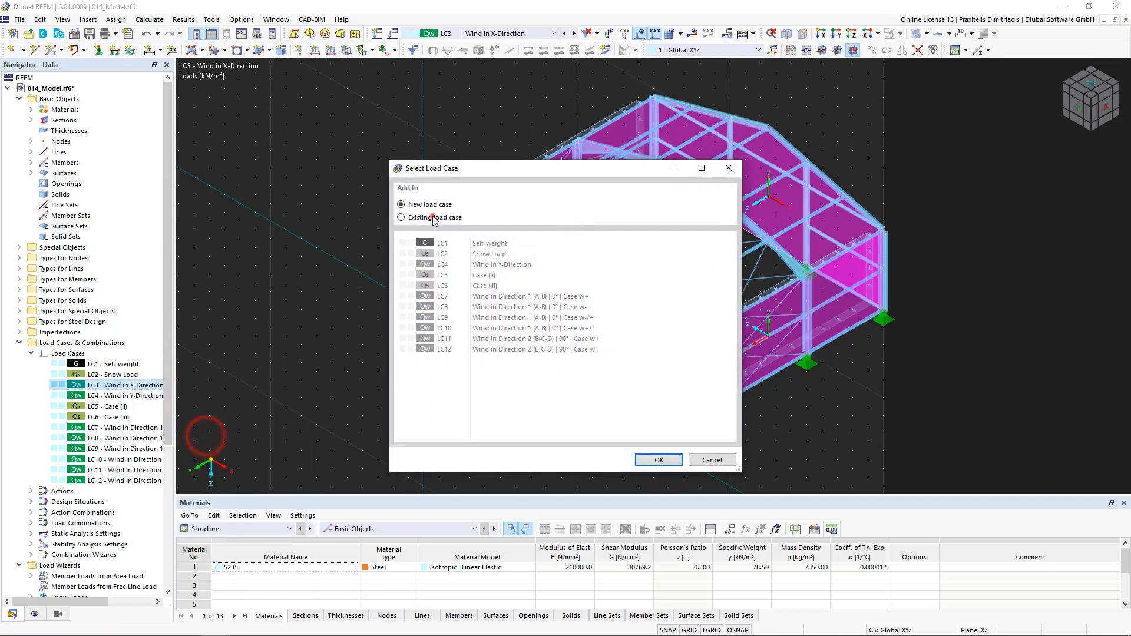
pyautogui.click(569, 328)
pyautogui.click(658, 459)
# Add the loads of LC4 - Wind in Y-Direction to the existing load case LC11, wind direction 2, Case w+
pyautogui.rightClick(152, 395)
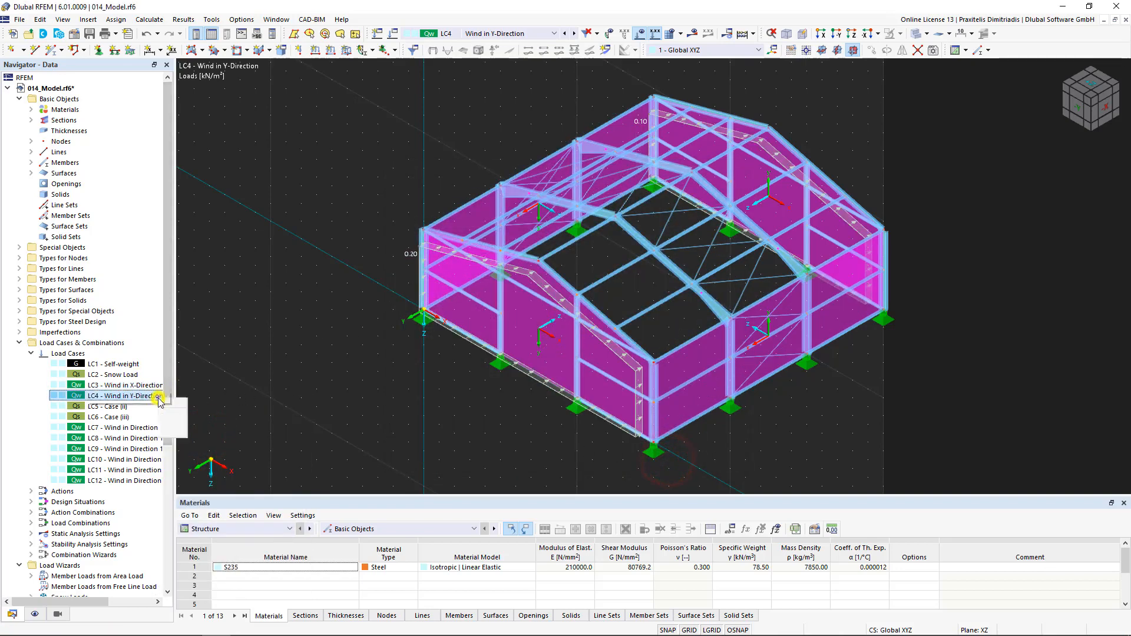
pyautogui.click(204, 446)
pyautogui.click(402, 217)
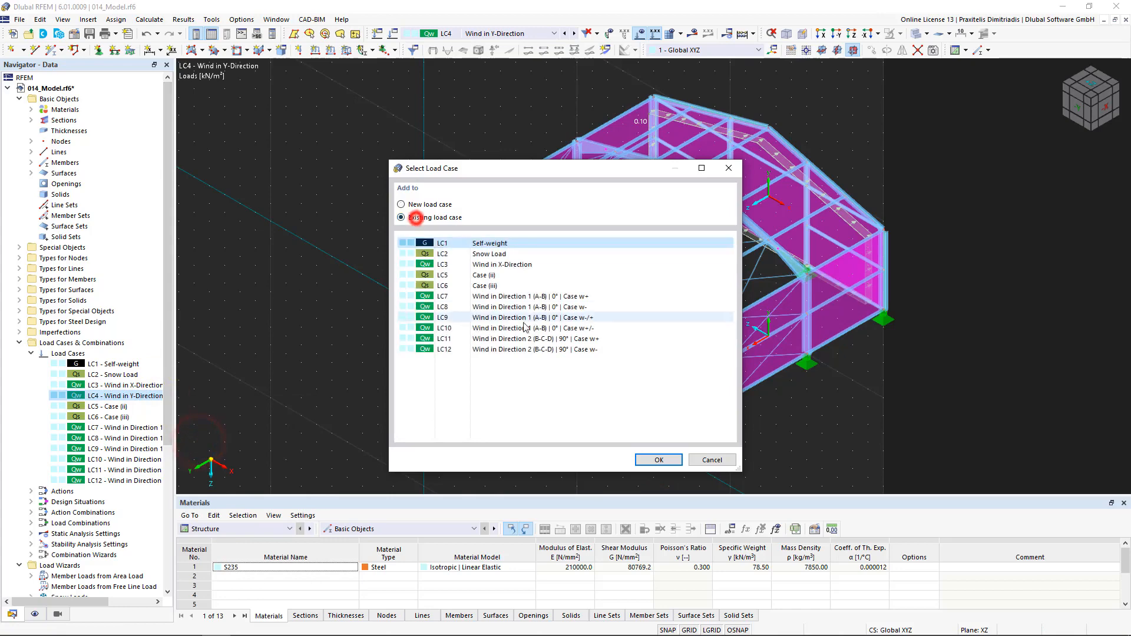
pyautogui.click(542, 339)
pyautogui.click(658, 459)
# Add the LC4 Y-direction wind loads to the existing load case LC12, wind direction 2, Case w-
pyautogui.rightClick(151, 396)
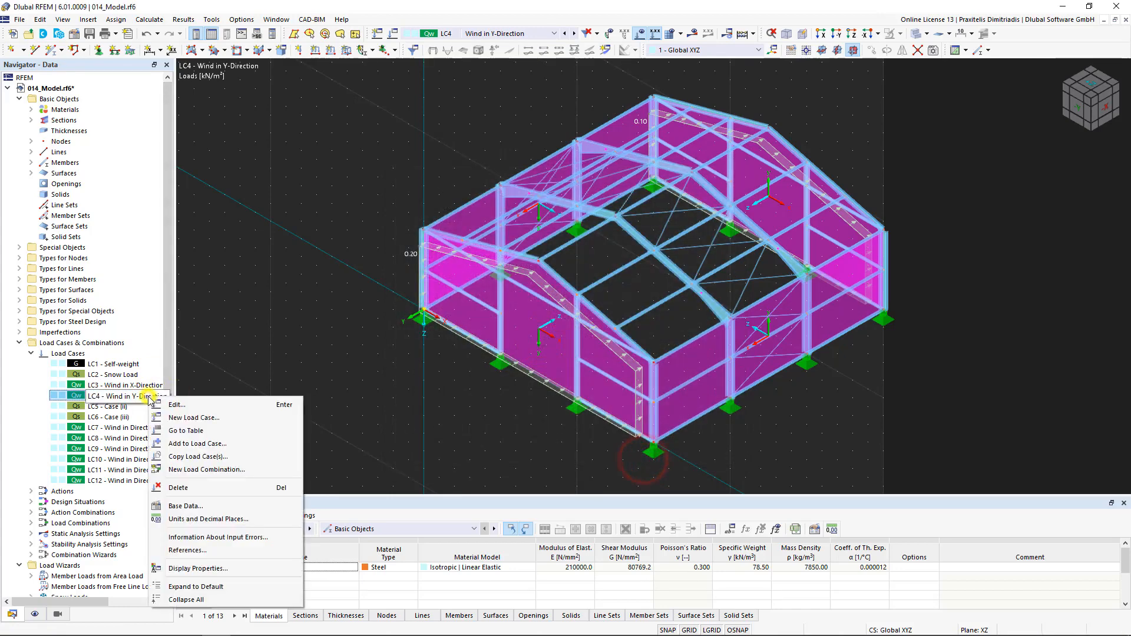
pyautogui.click(195, 443)
pyautogui.click(402, 217)
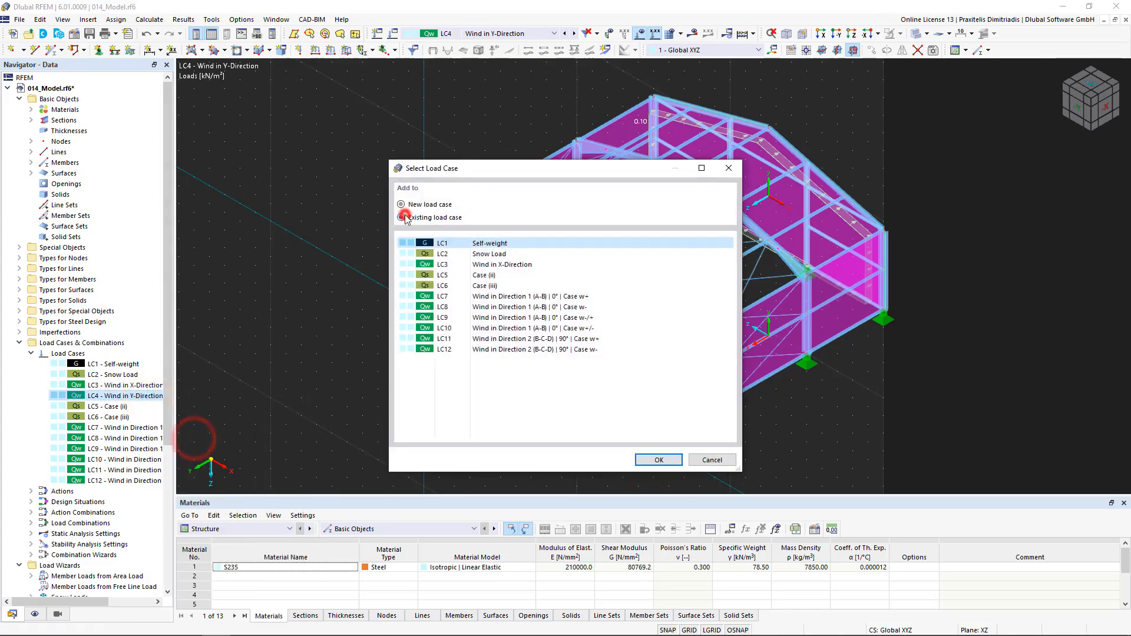
pyautogui.click(496, 351)
pyautogui.click(658, 460)
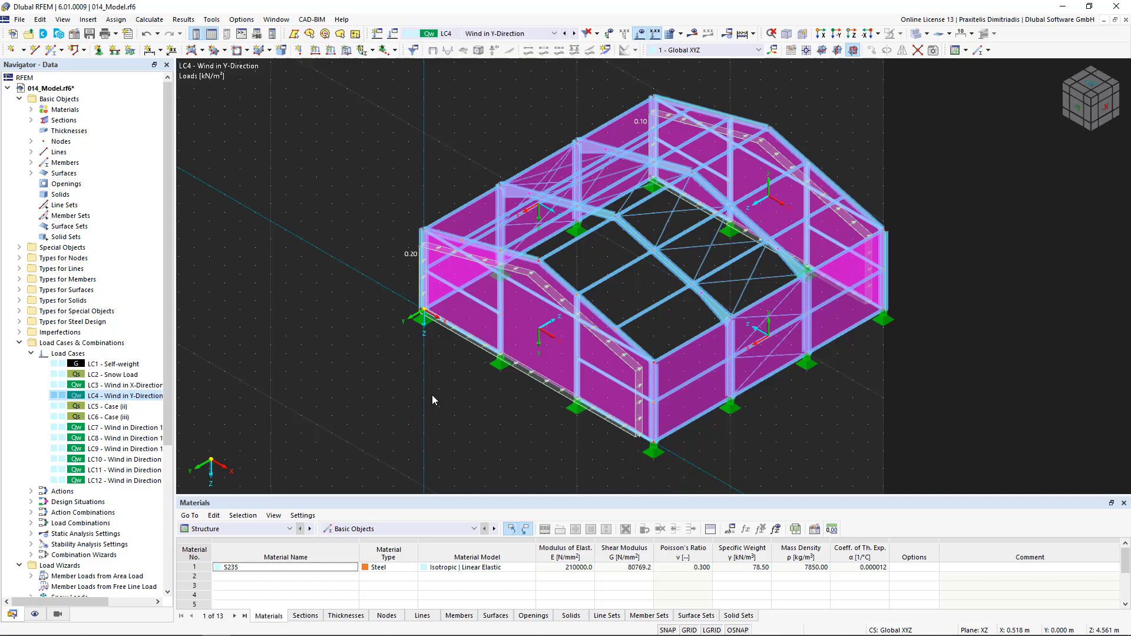
# Hide the loads in the model view
pyautogui.click(639, 33)
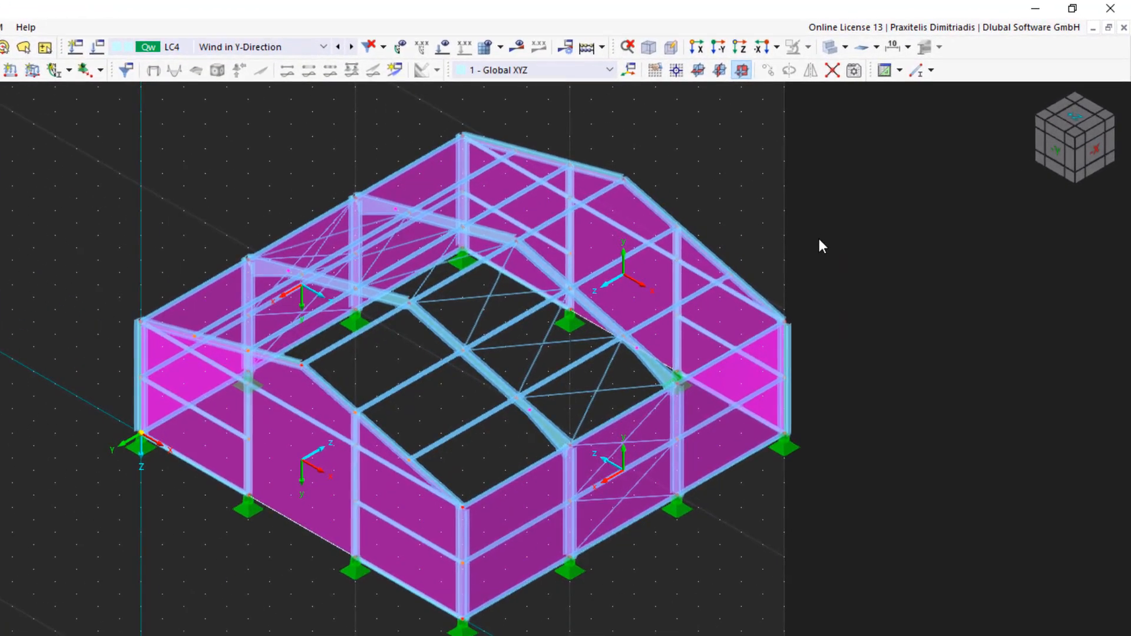
# Review the reactivation options for failing members in static analysis settings SA1, including exceptional handling with reduced stiffness
pyautogui.click(565, 48)
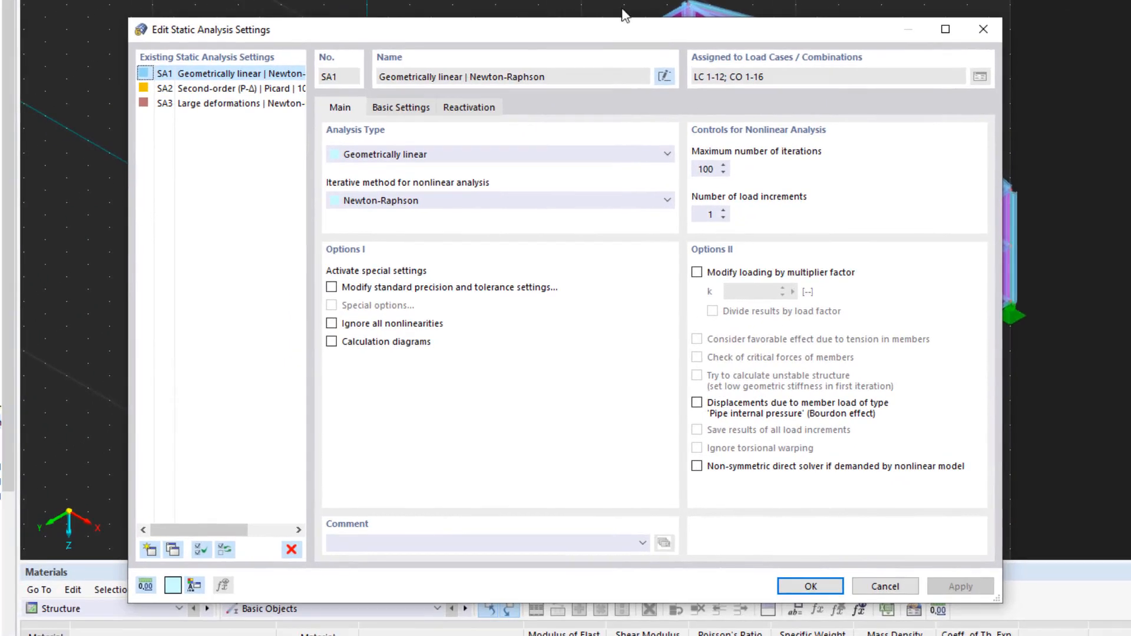
pyautogui.click(434, 135)
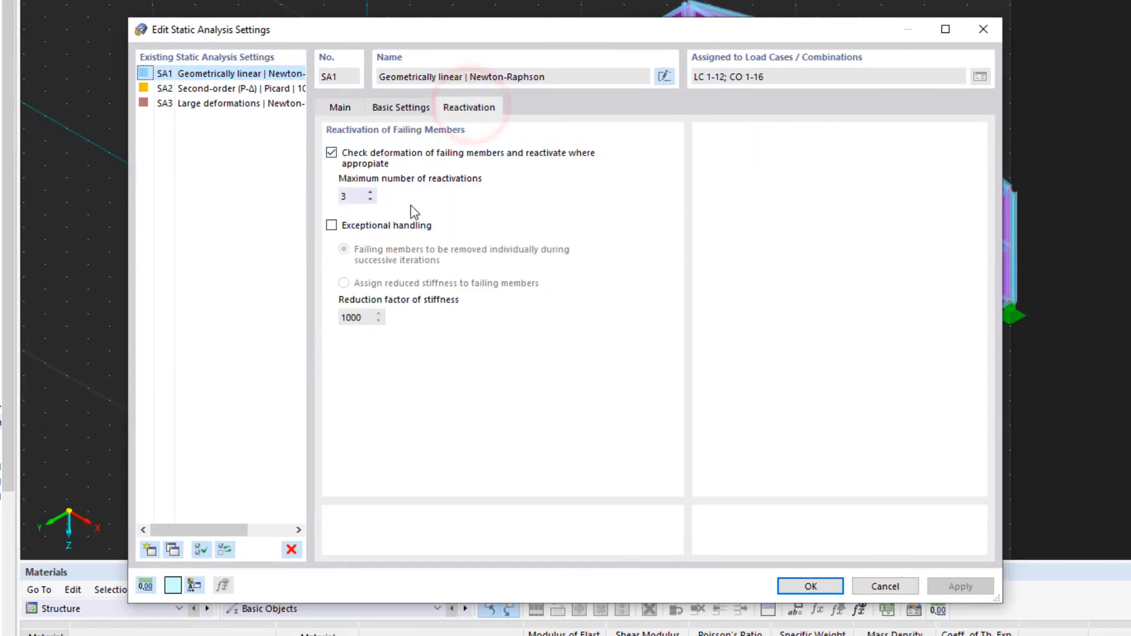
pyautogui.click(331, 225)
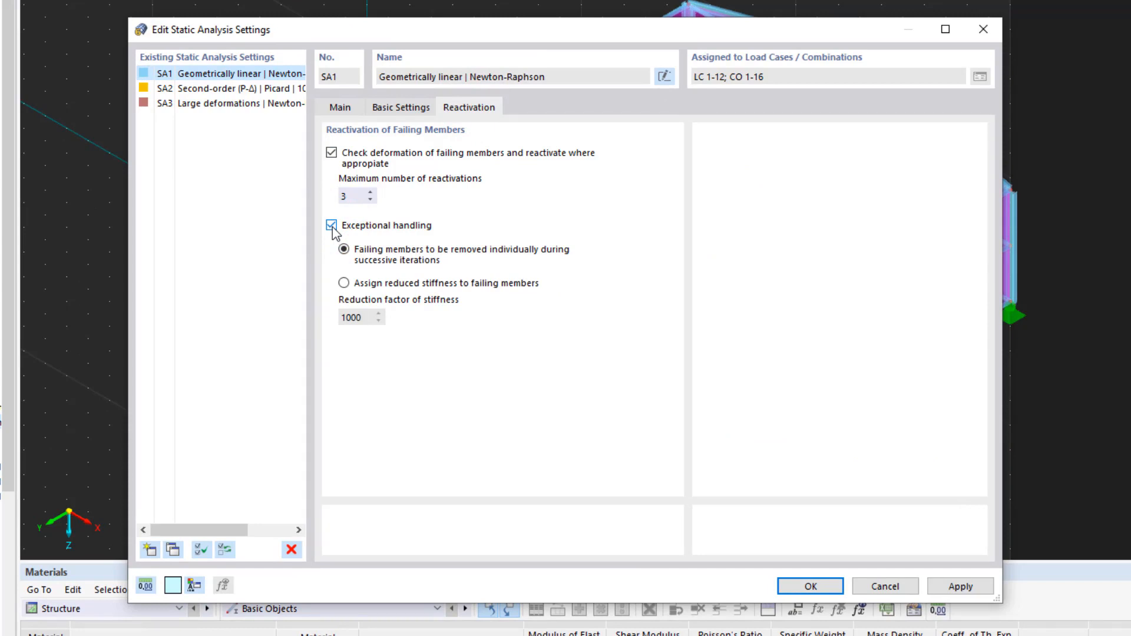
pyautogui.click(445, 284)
pyautogui.click(394, 225)
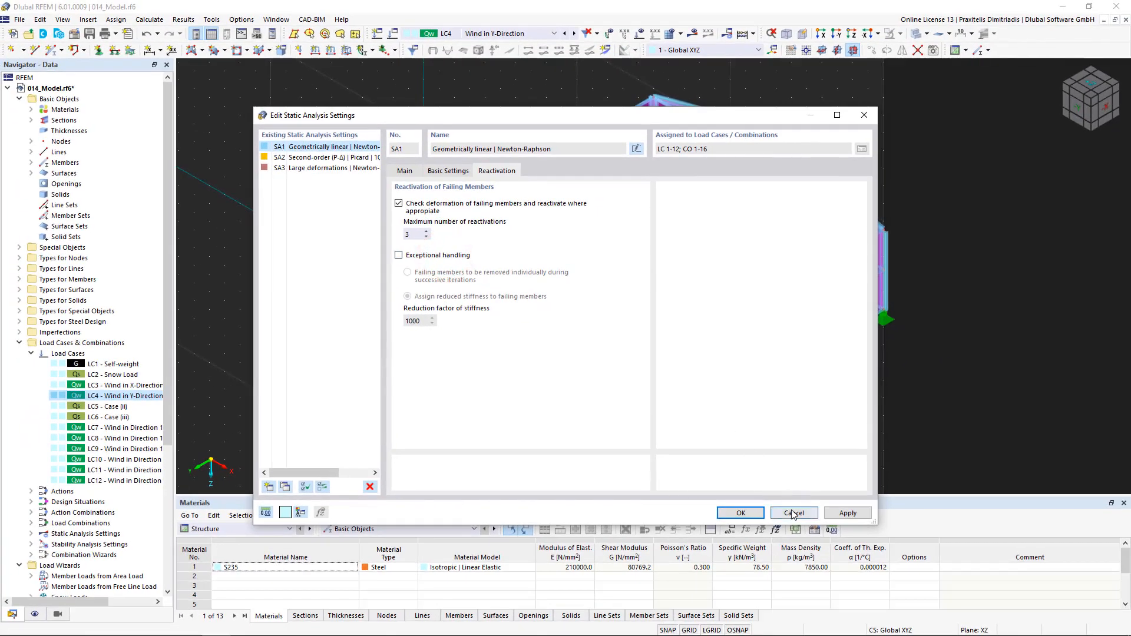
pyautogui.click(810, 526)
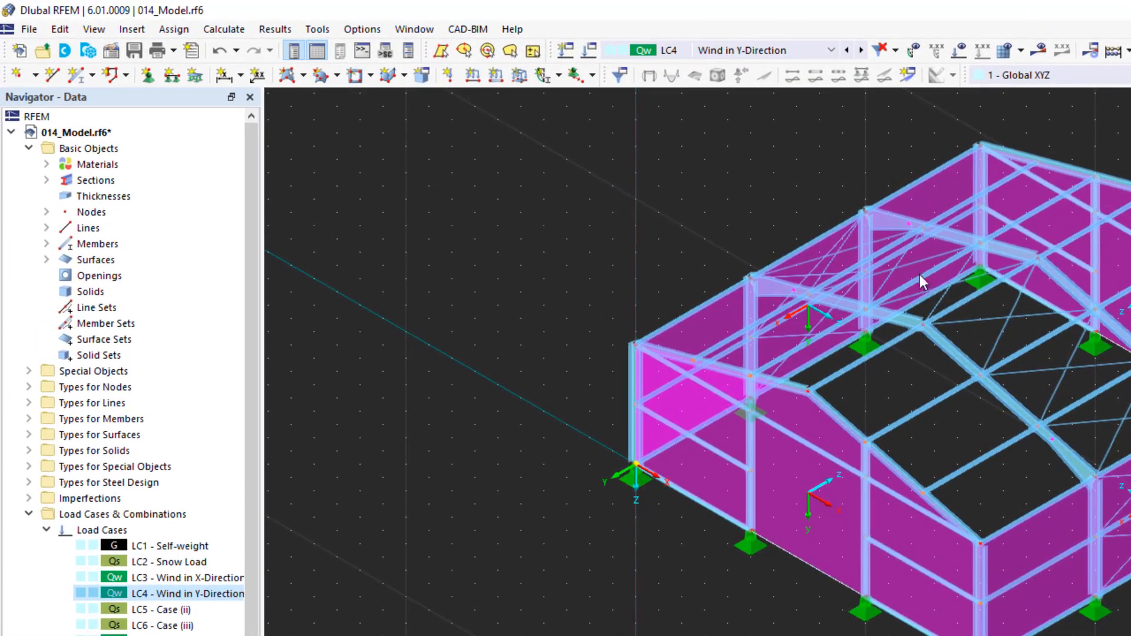
# Create a new load case named prestress with the action category Prestress
pyautogui.click(569, 50)
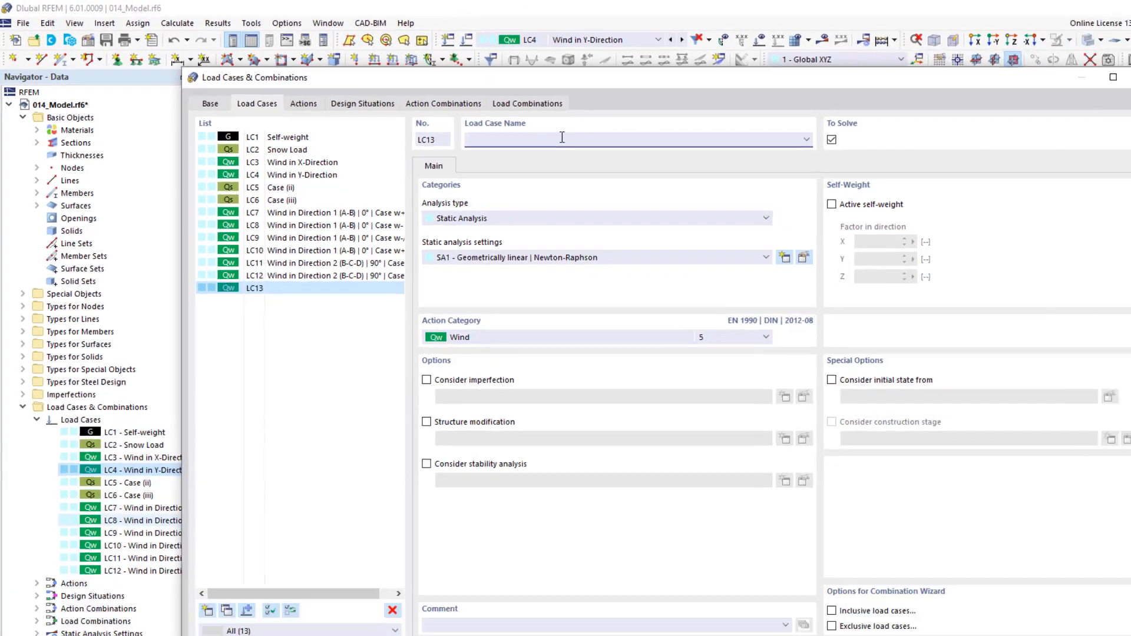
pyautogui.click(562, 137)
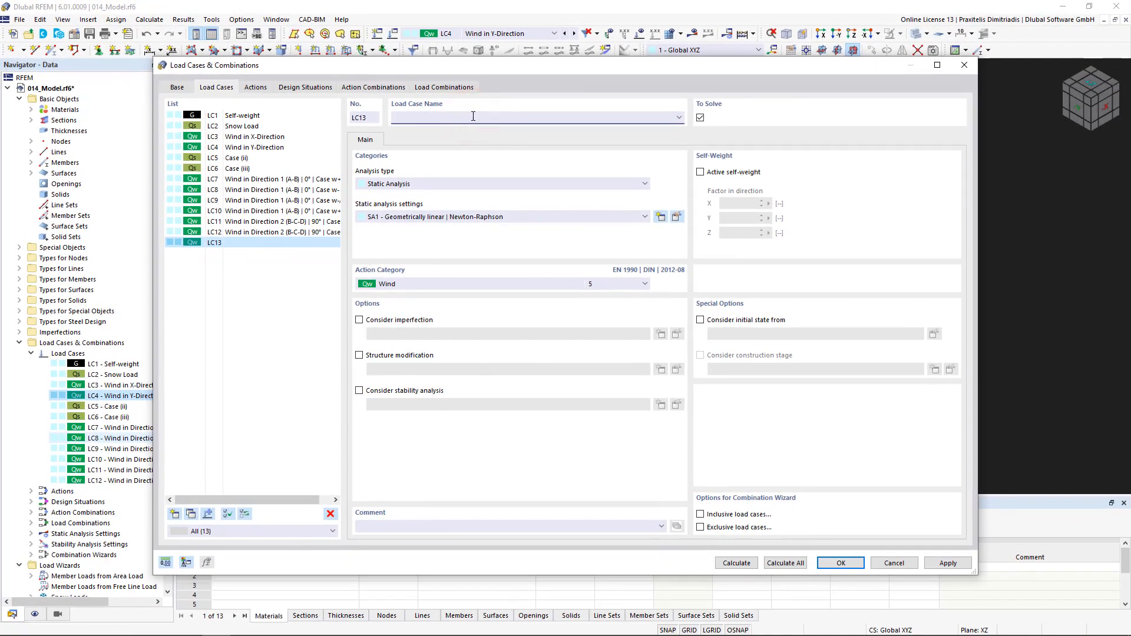
pyautogui.write('prestress')
pyautogui.click(542, 284)
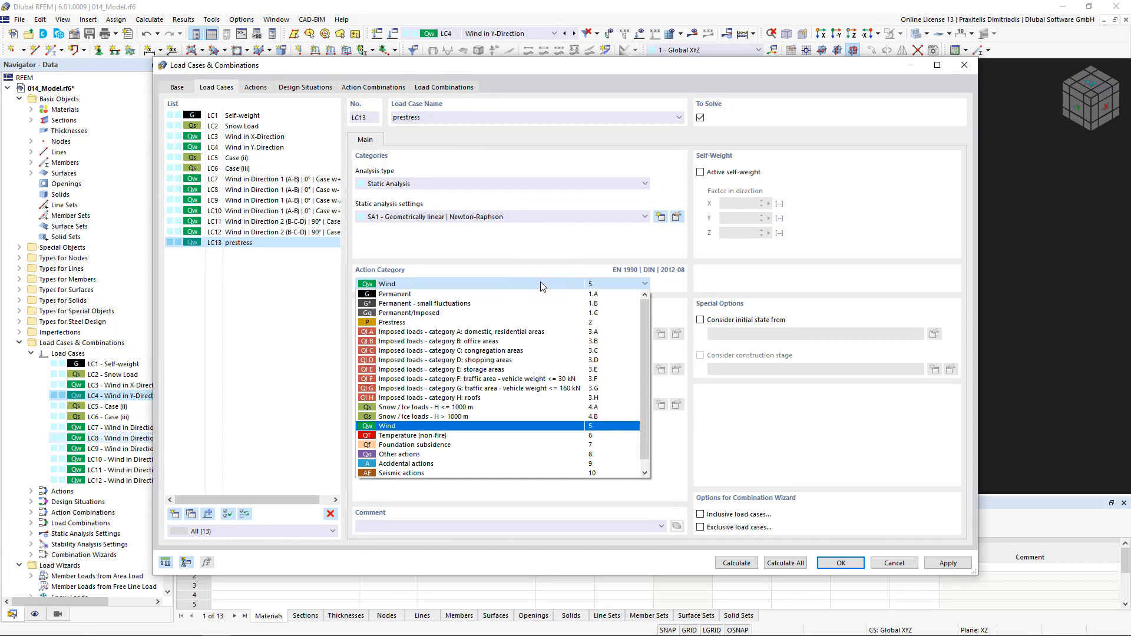
pyautogui.click(453, 323)
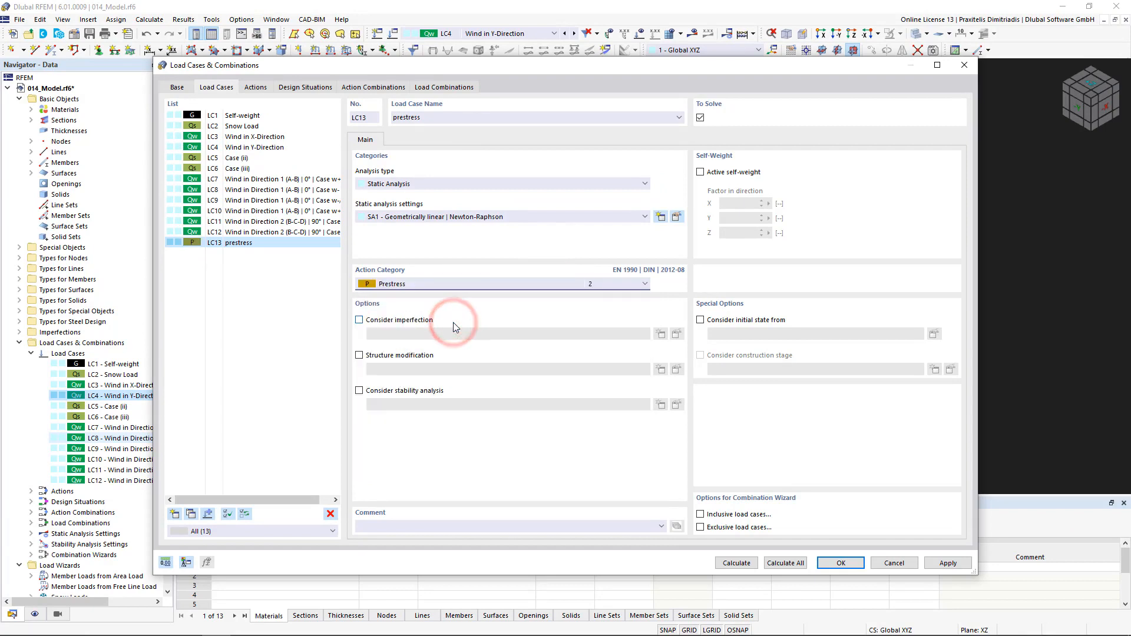
pyautogui.click(823, 564)
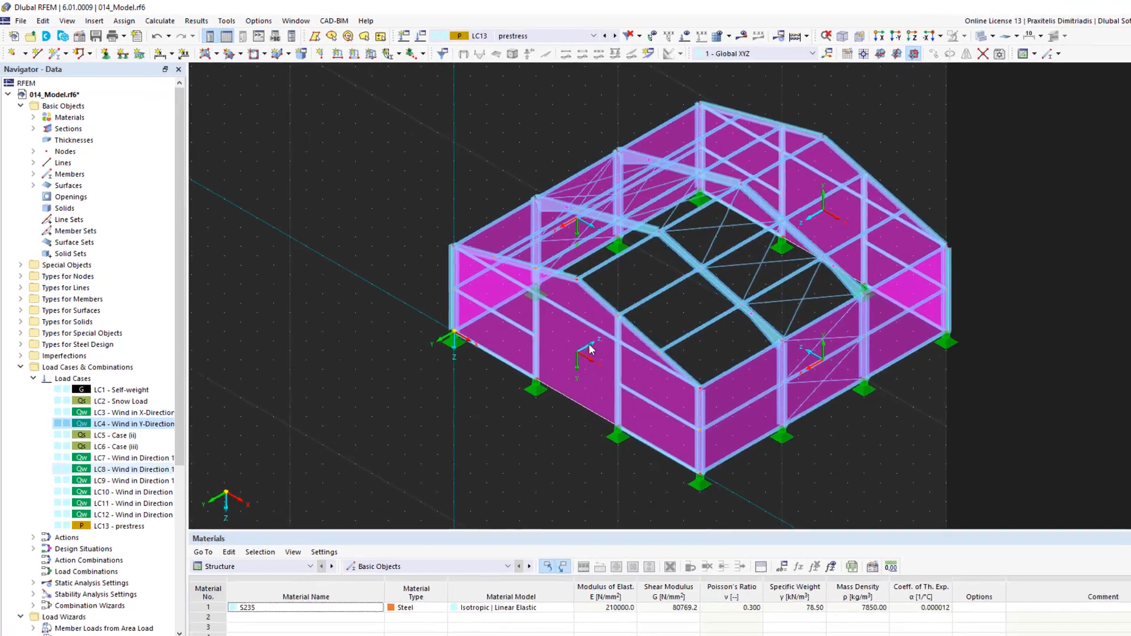
# Define a new member load in the prestress load case as an axial displacement of -1 mm
pyautogui.click(355, 57)
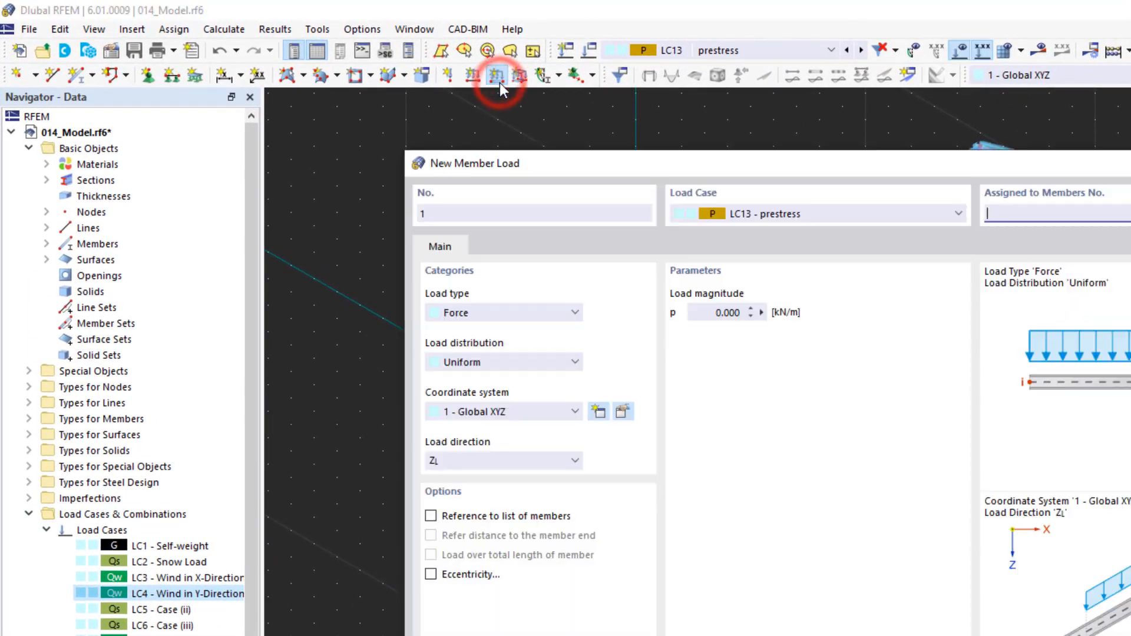
pyautogui.click(550, 312)
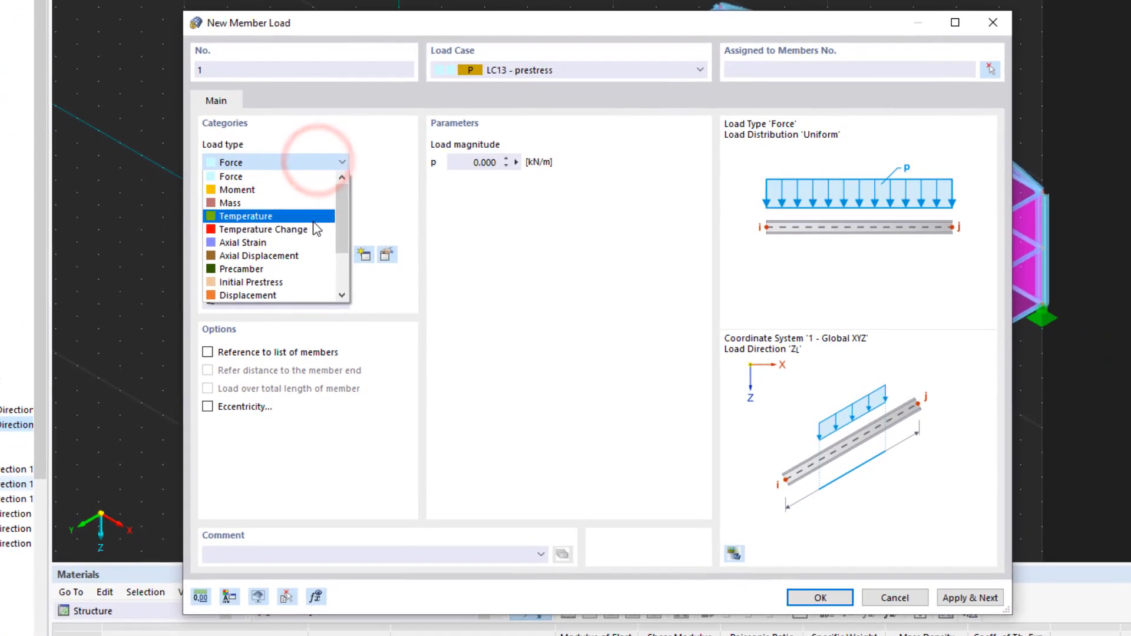
pyautogui.click(305, 256)
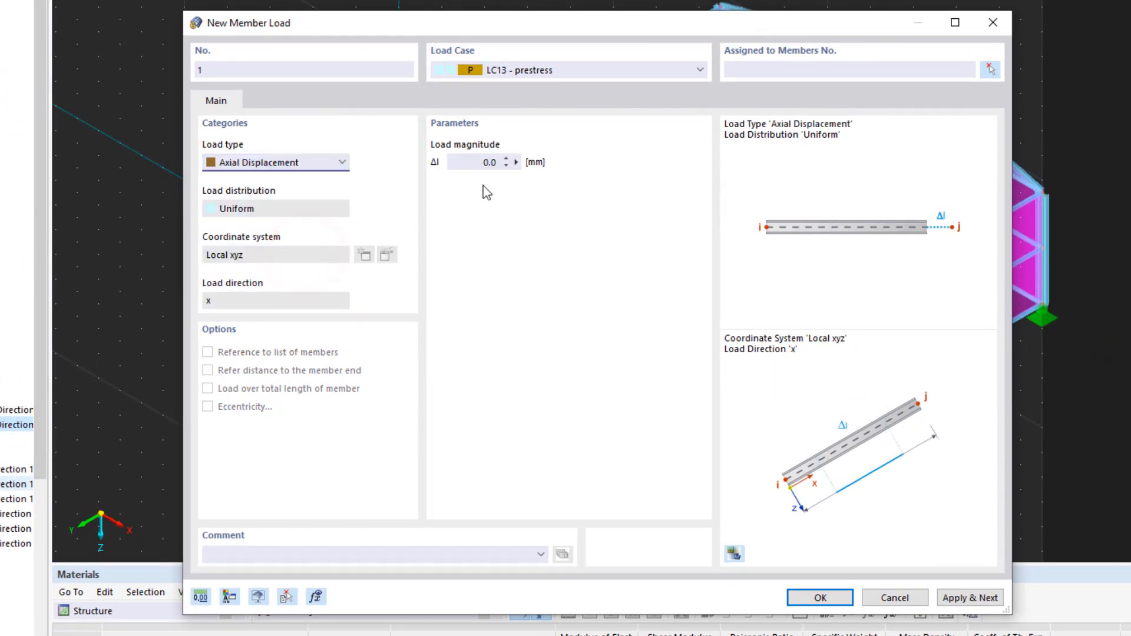
pyautogui.doubleClick(478, 162)
pyautogui.press('BackSpace')
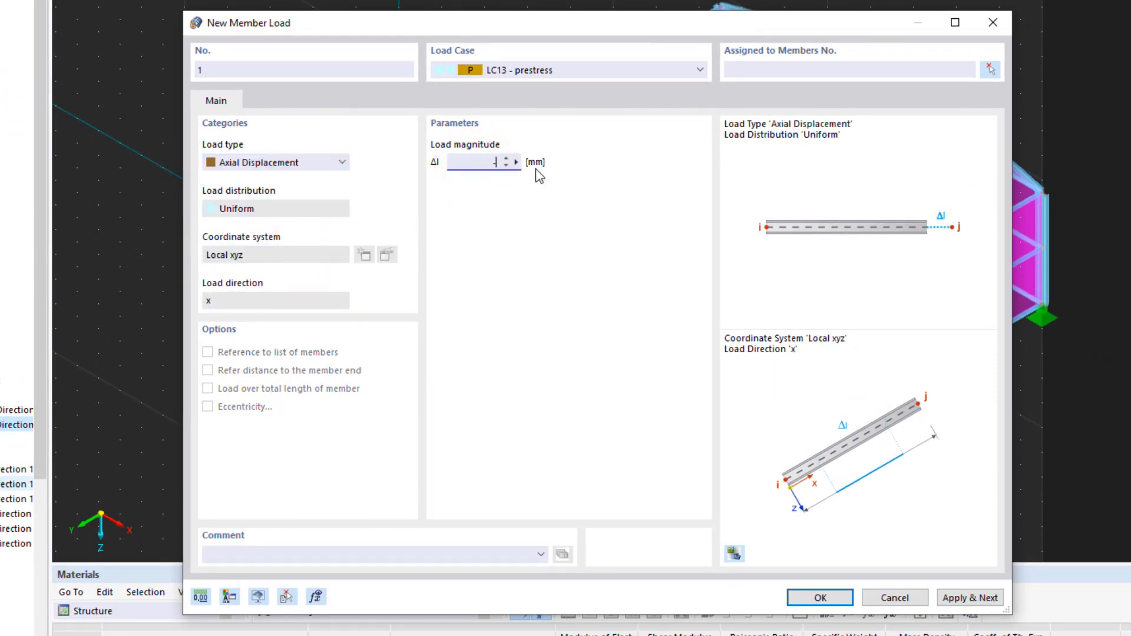
pyautogui.write('-1')
pyautogui.click(802, 596)
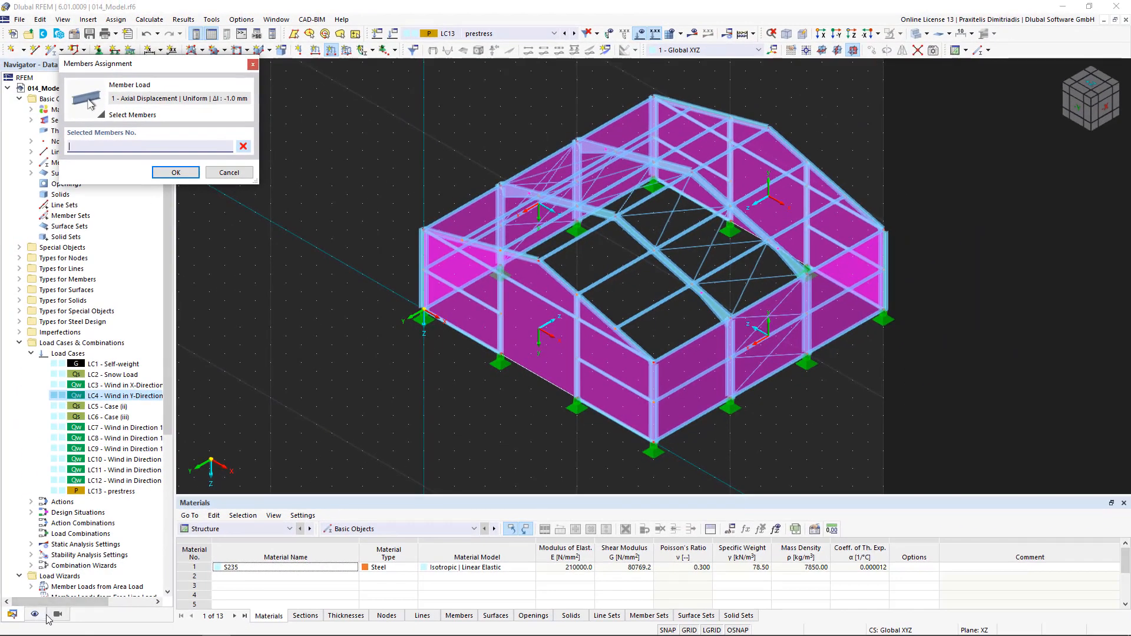
# Isolate the members with section 7 - R 20 and assign the axial displacement load to all of these bracing members
pyautogui.click(54, 615)
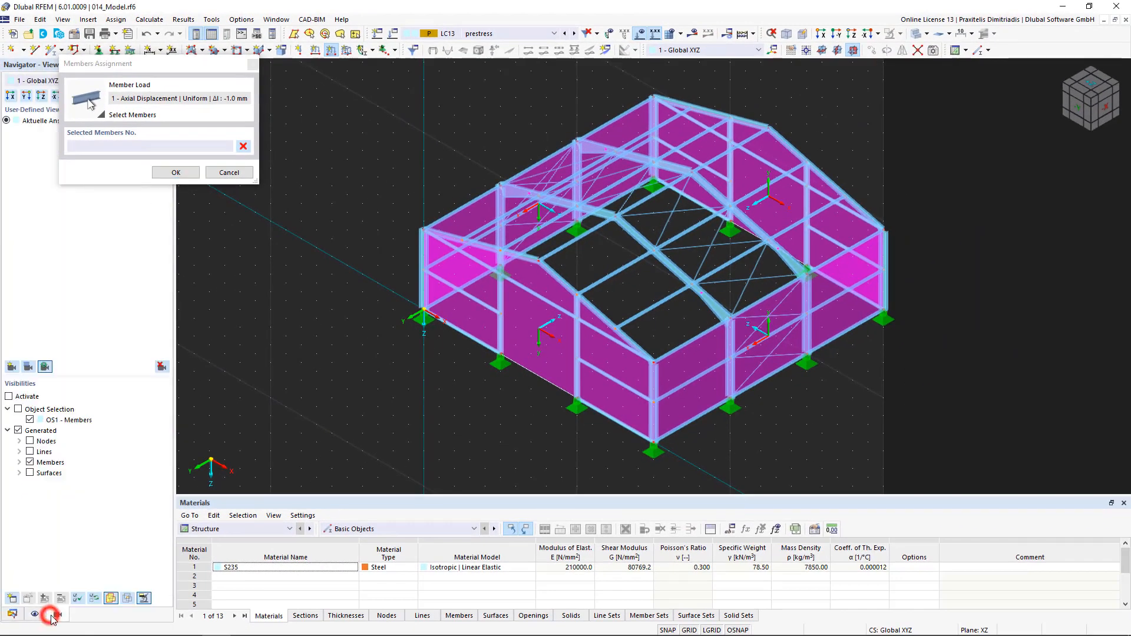
pyautogui.click(19, 462)
pyautogui.click(31, 484)
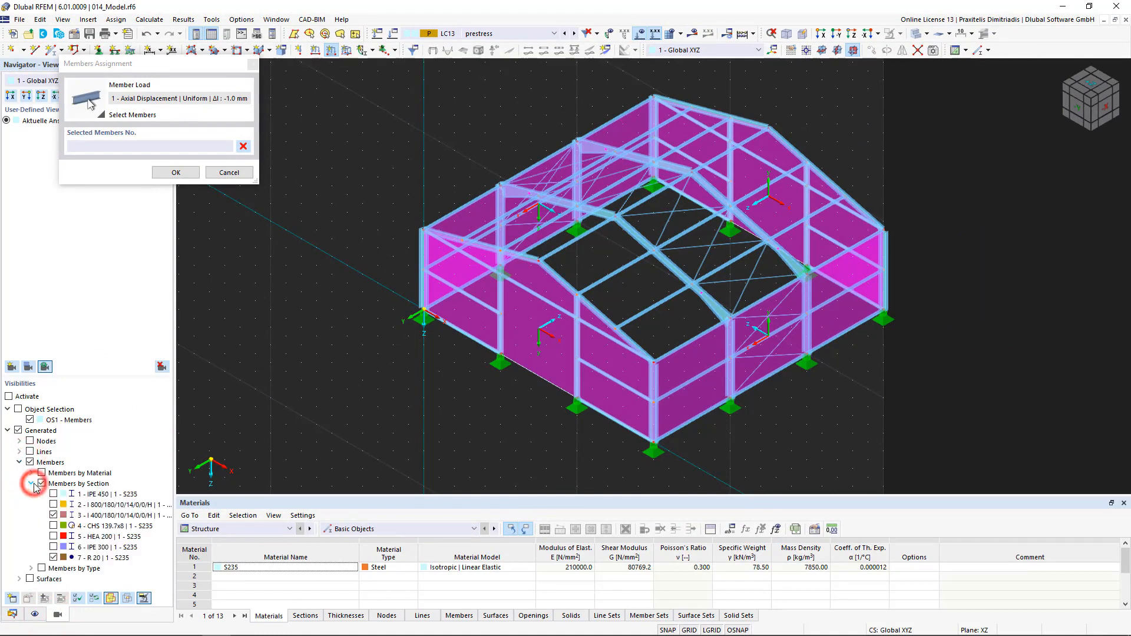
pyautogui.click(53, 515)
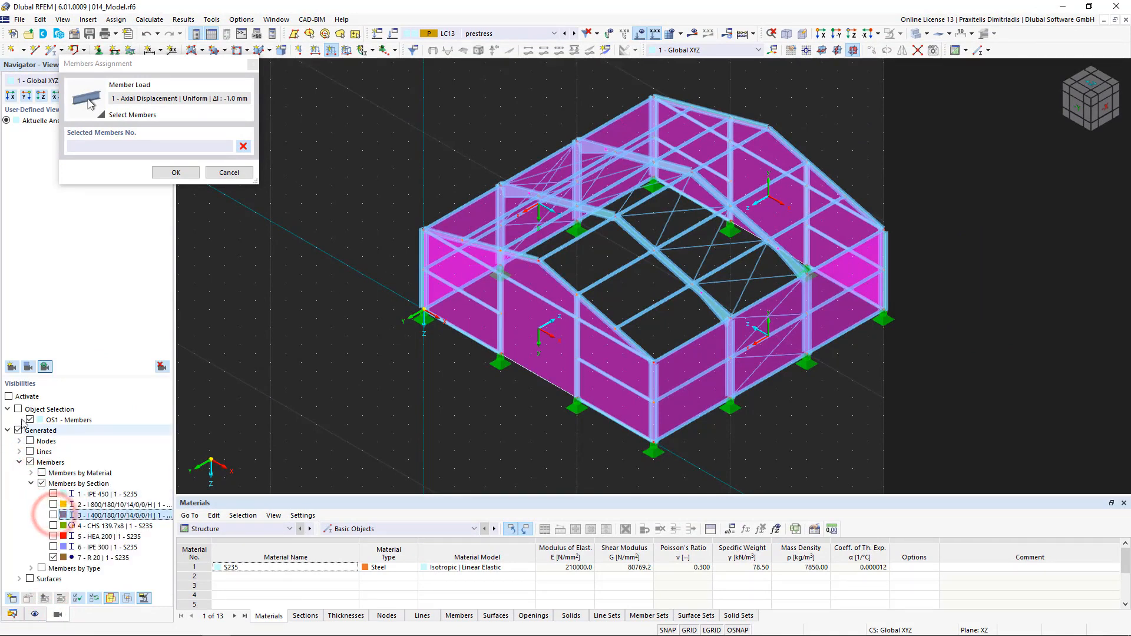
pyautogui.click(9, 396)
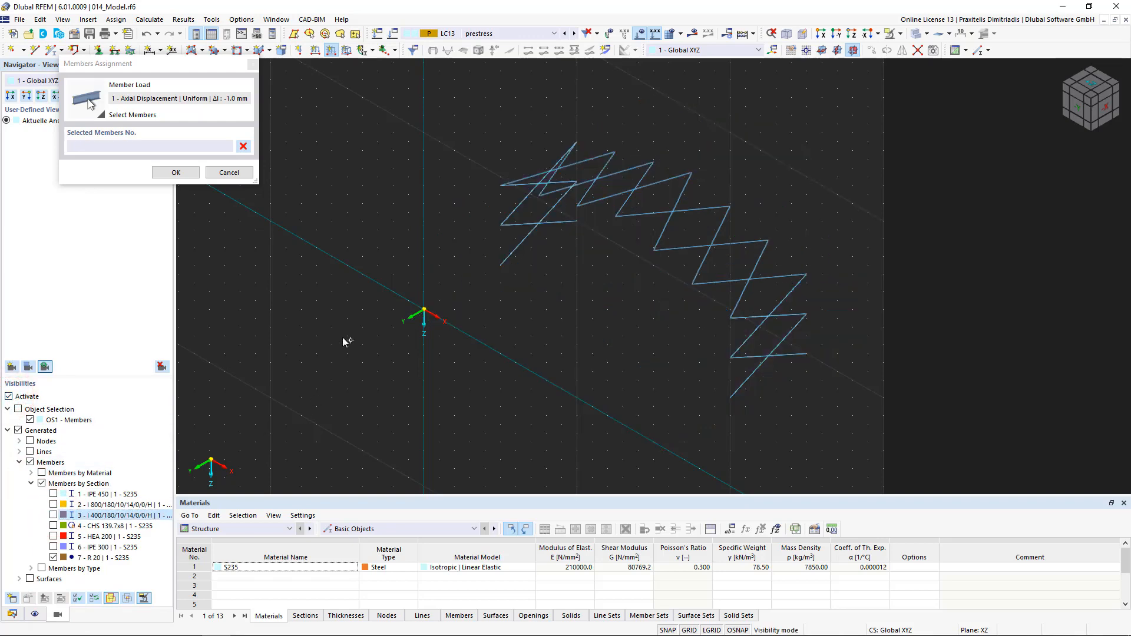
pyautogui.moveTo(468, 112); pyautogui.dragTo(825, 426)
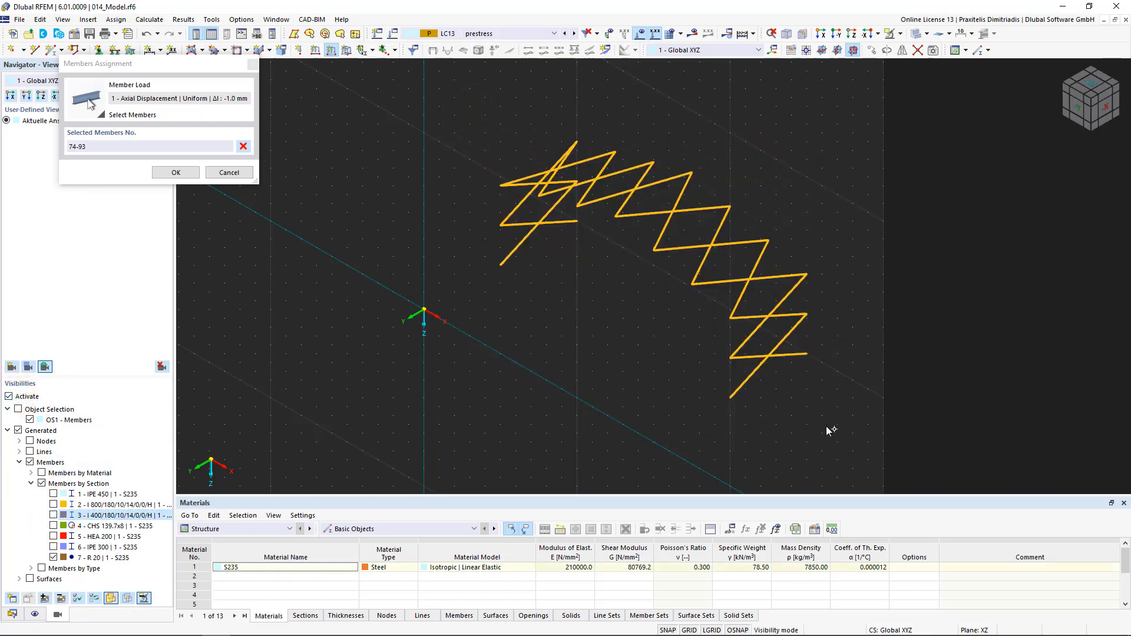
pyautogui.click(182, 175)
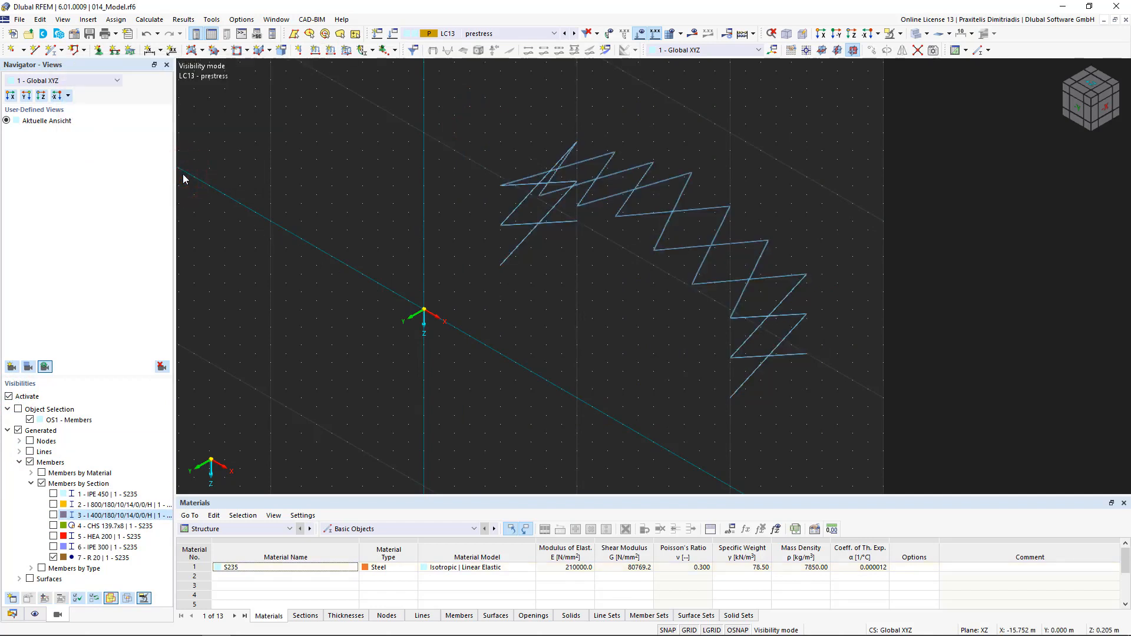
# Deactivate the visibility filter to show the whole hall again and hide the loads
pyautogui.click(9, 396)
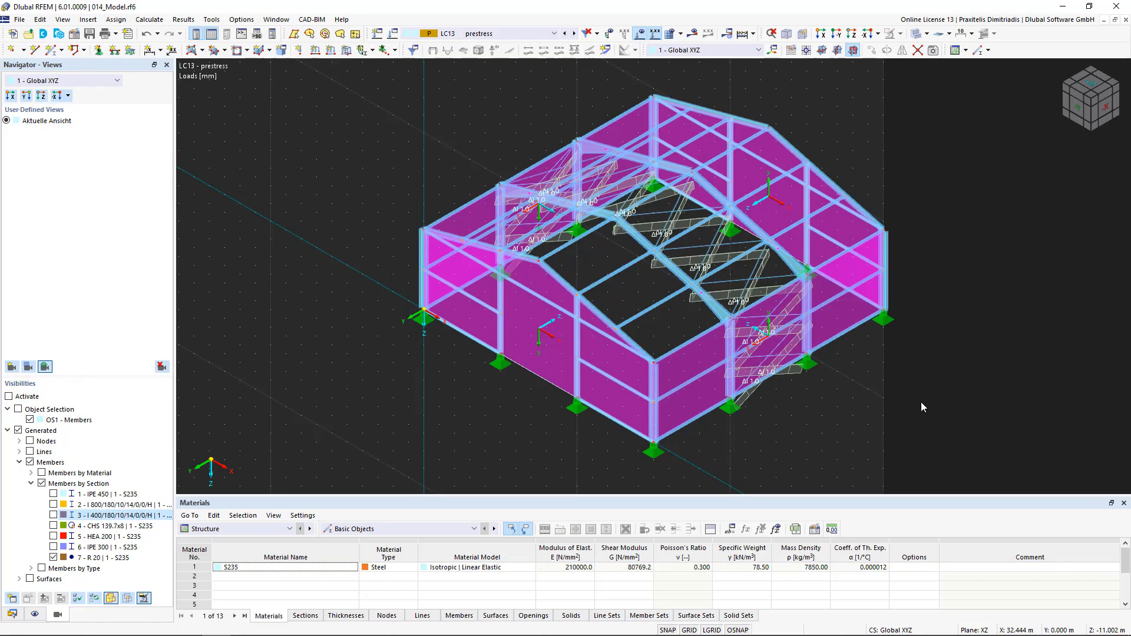
pyautogui.click(639, 33)
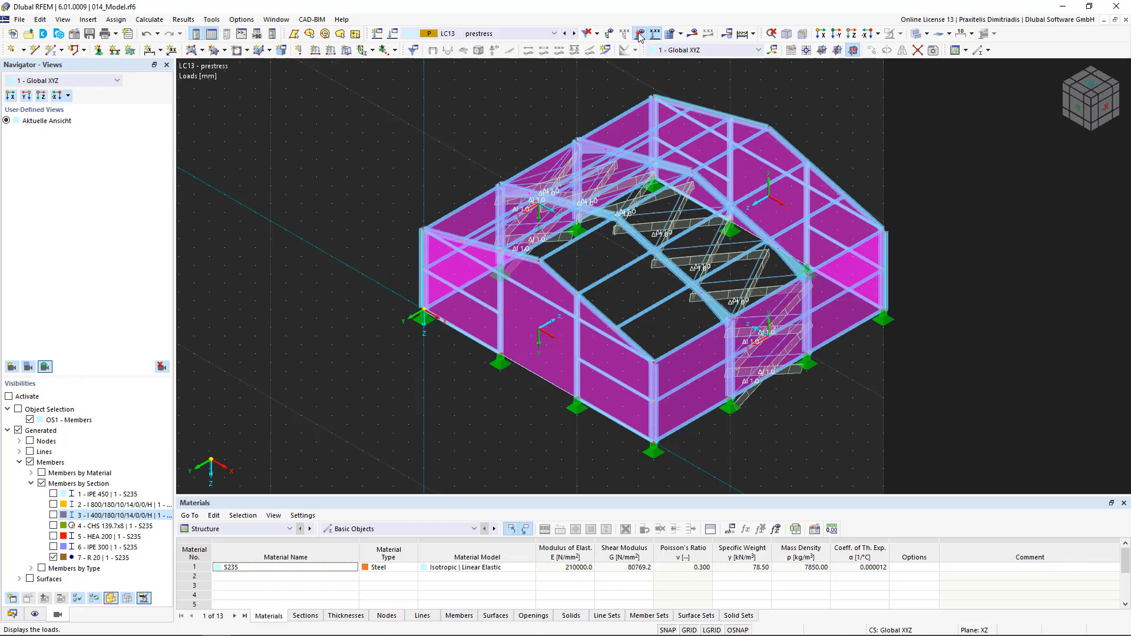